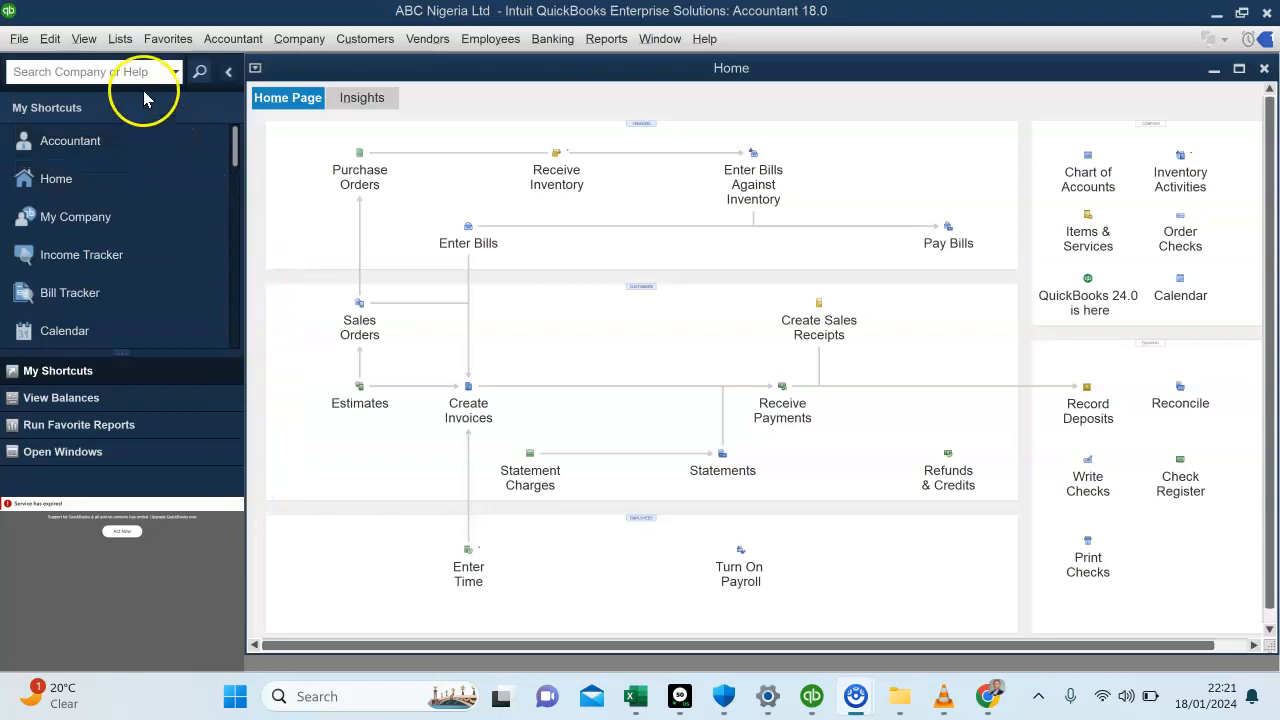
Turn on charging sales tax in the company preferences for Sales Tax
left_click(50, 39)
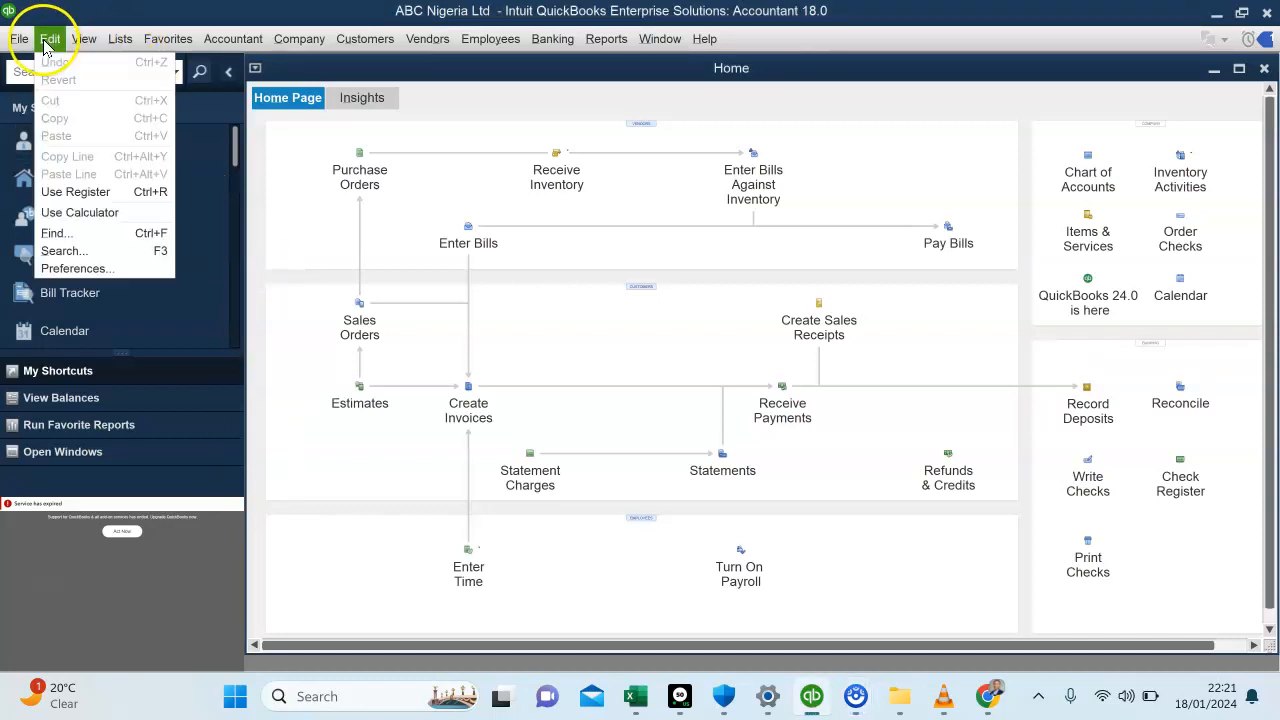
left_click(65, 267)
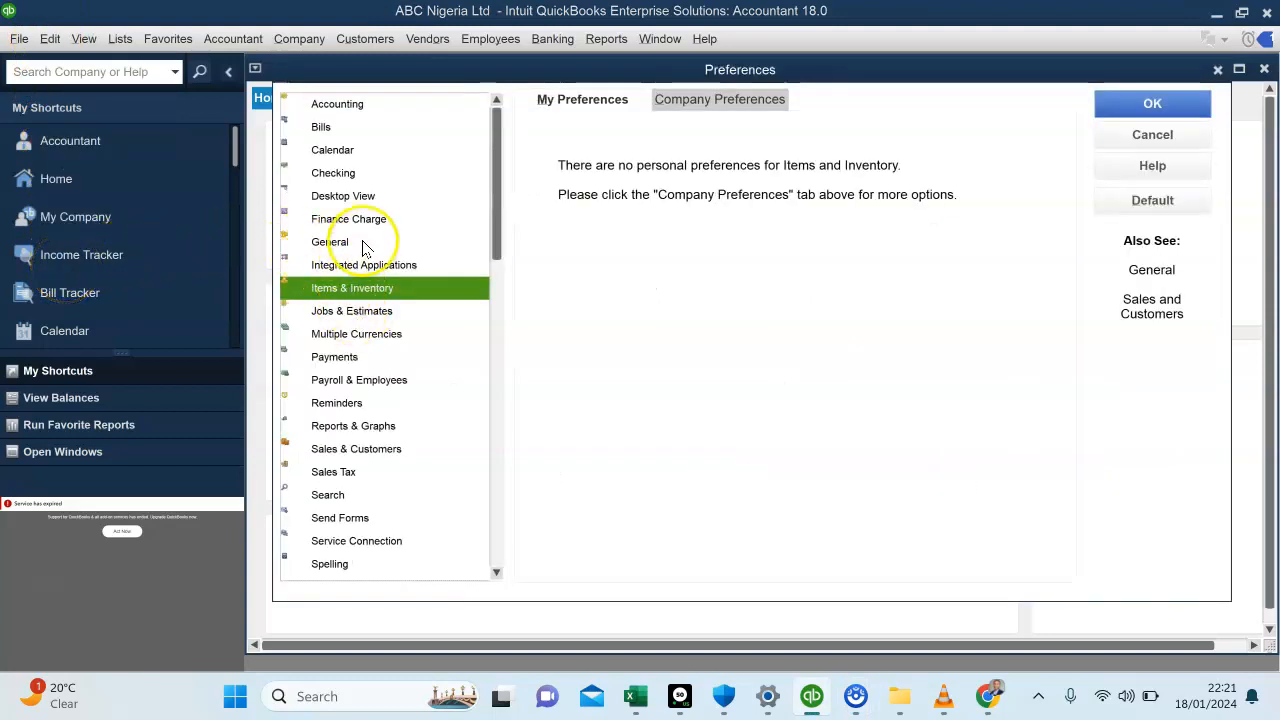
left_click(336, 476)
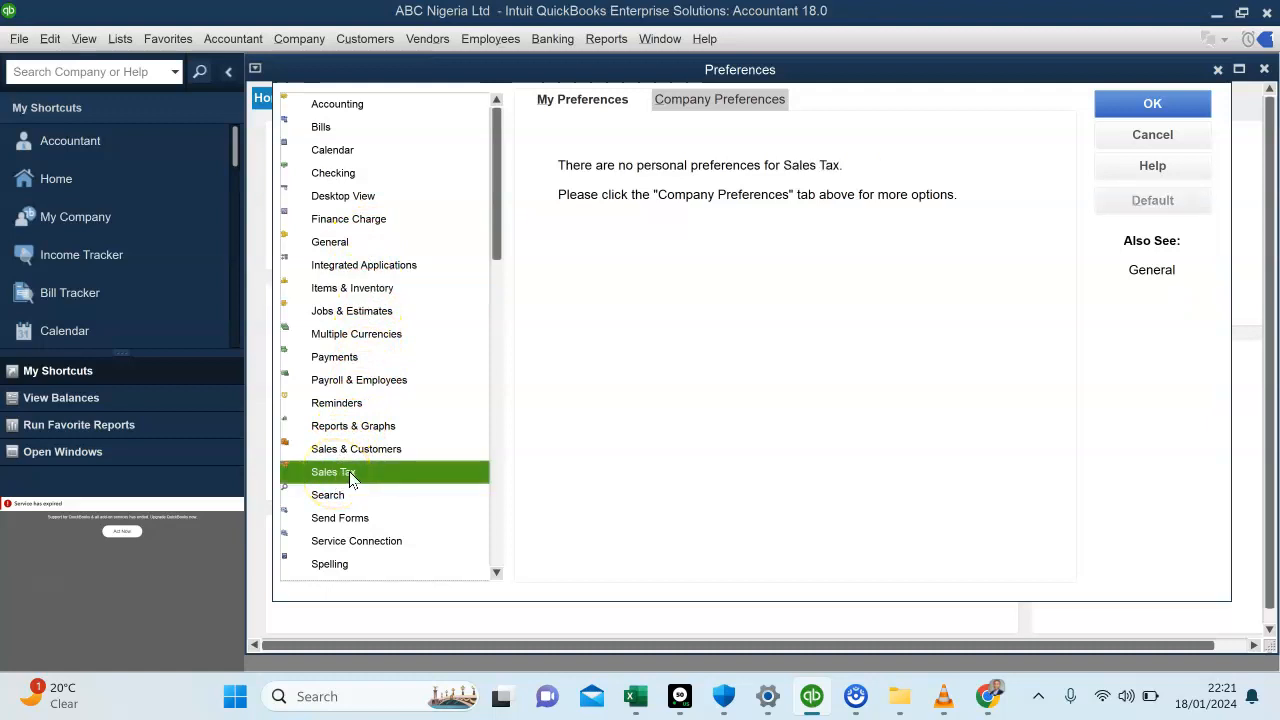
left_click(742, 106)
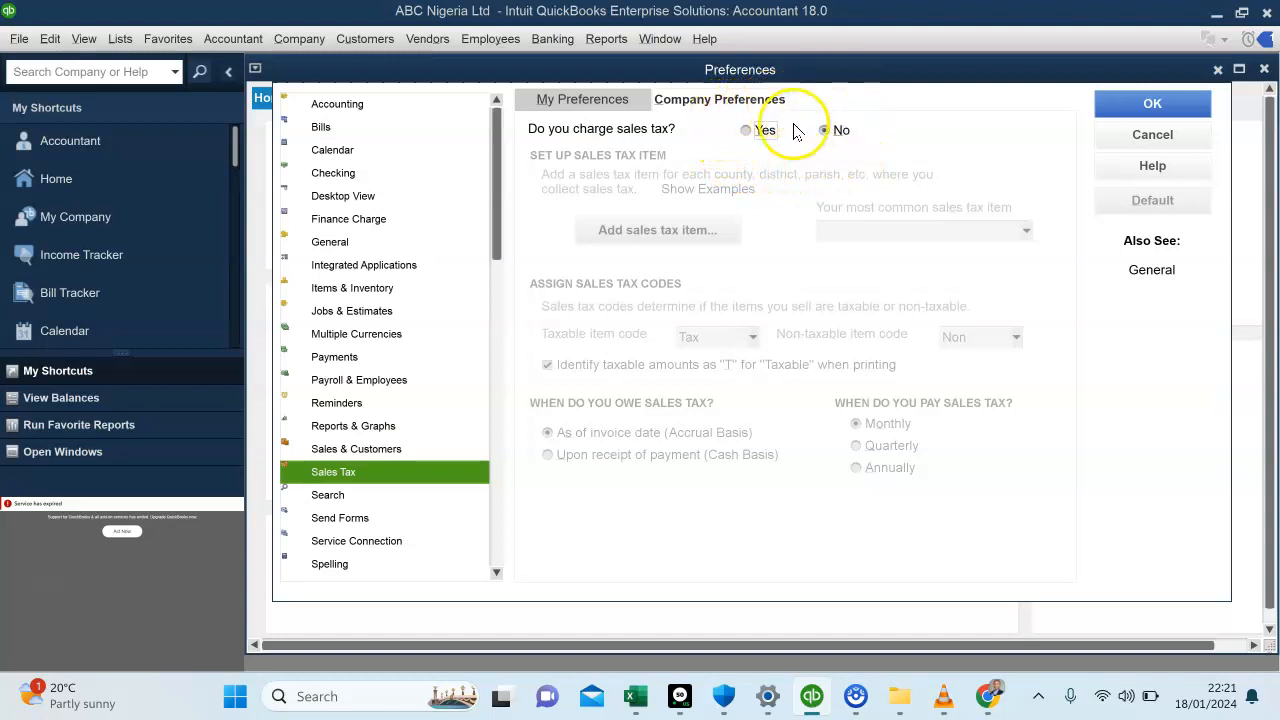
left_click(745, 132)
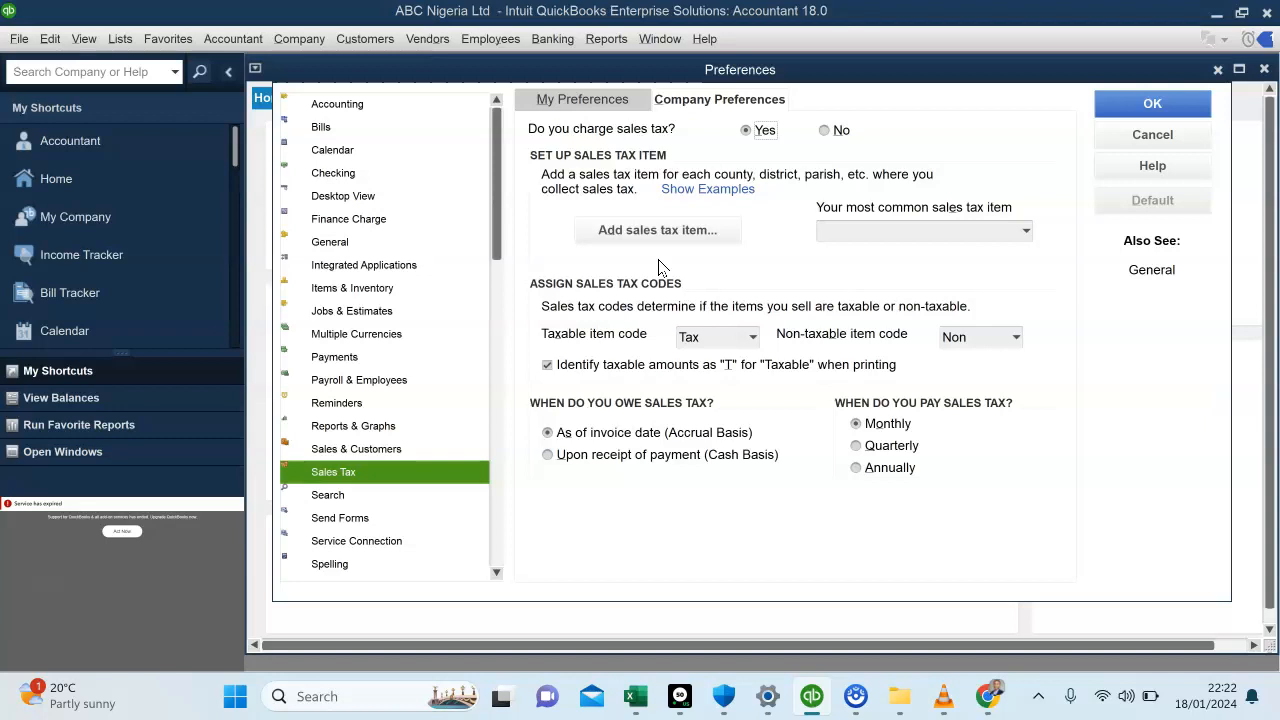
left_click(645, 232)
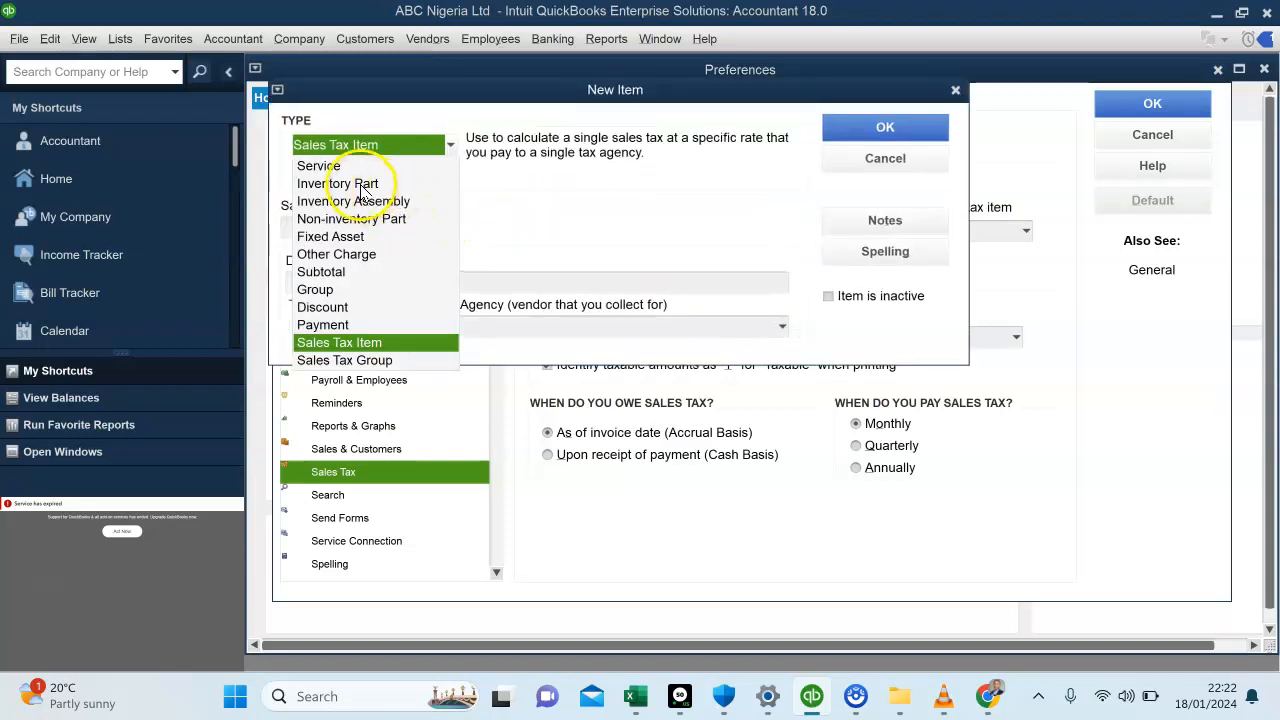
left_click(358, 185)
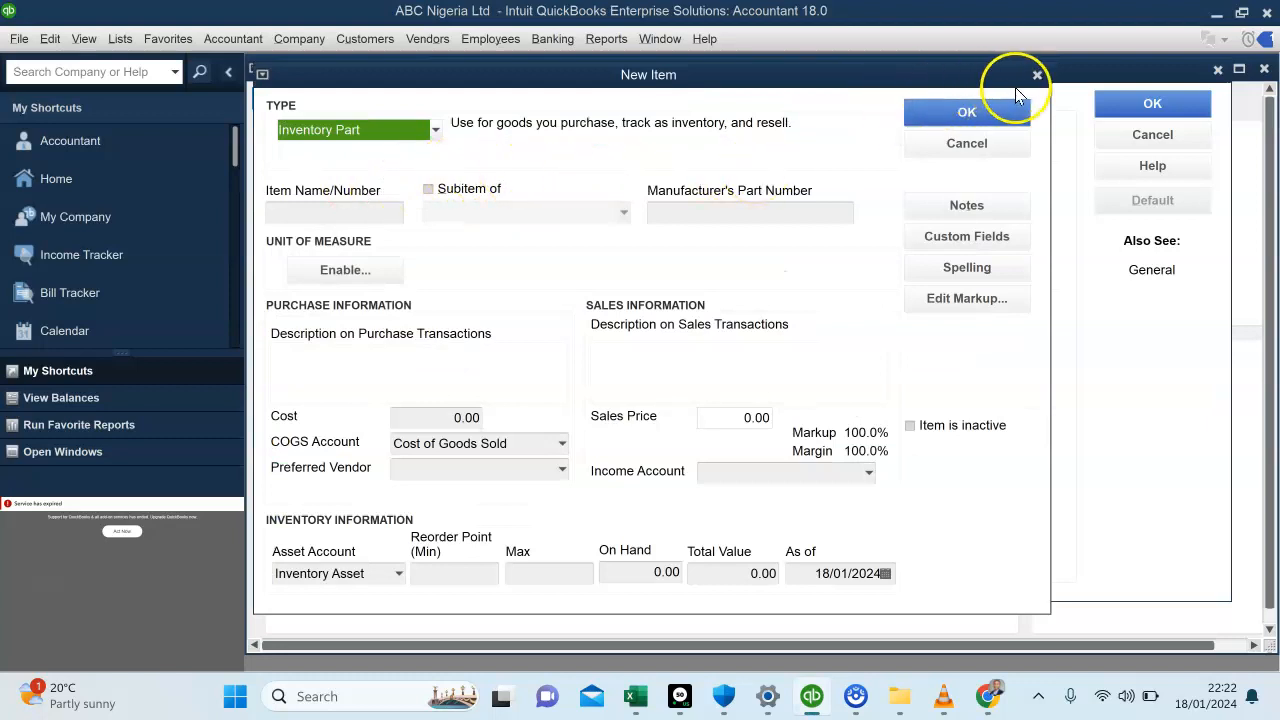
left_click(1037, 74)
Start a new item of type Sales Tax Item and name it VAT Output
left_click(660, 231)
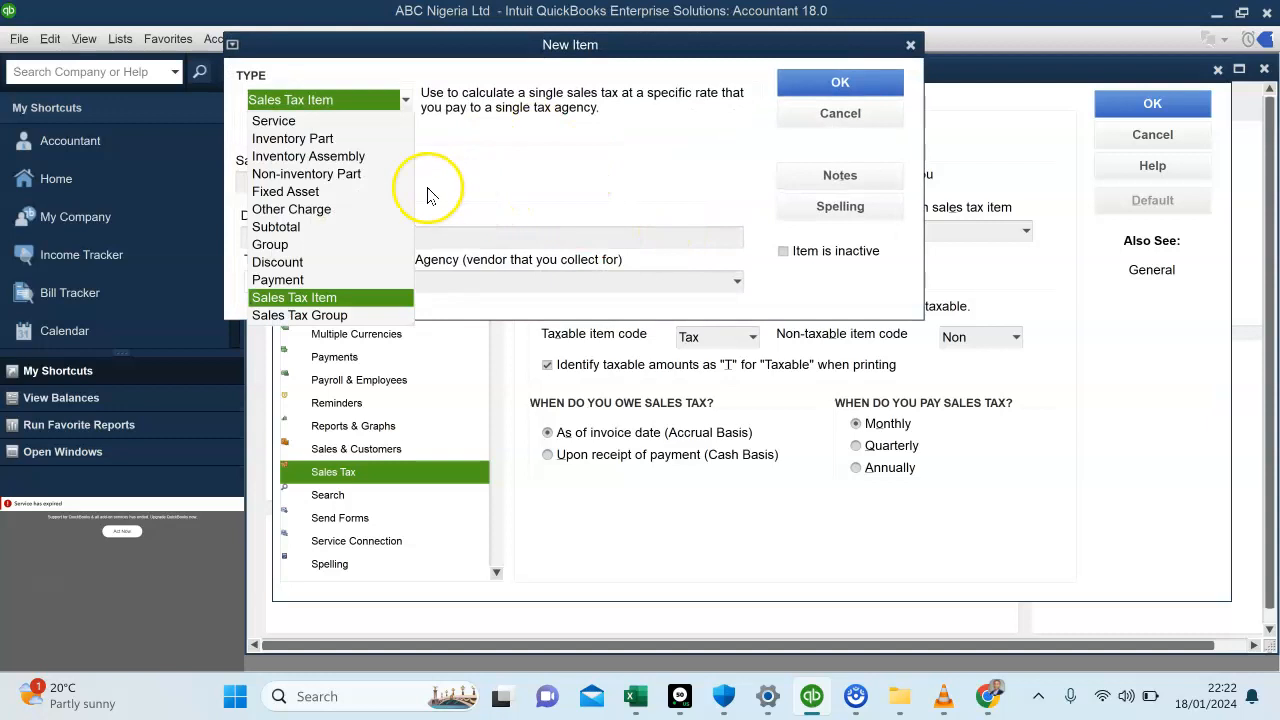
left_click(310, 298)
left_click(327, 178)
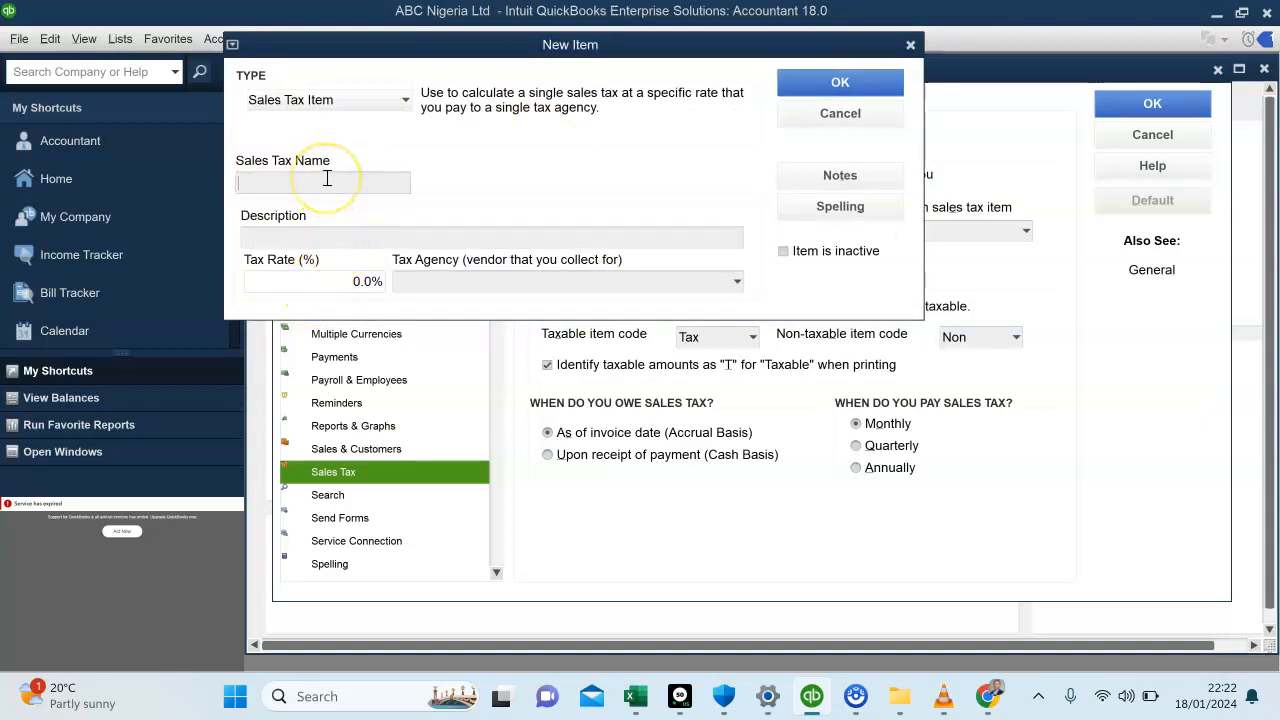
type("VAT Output")
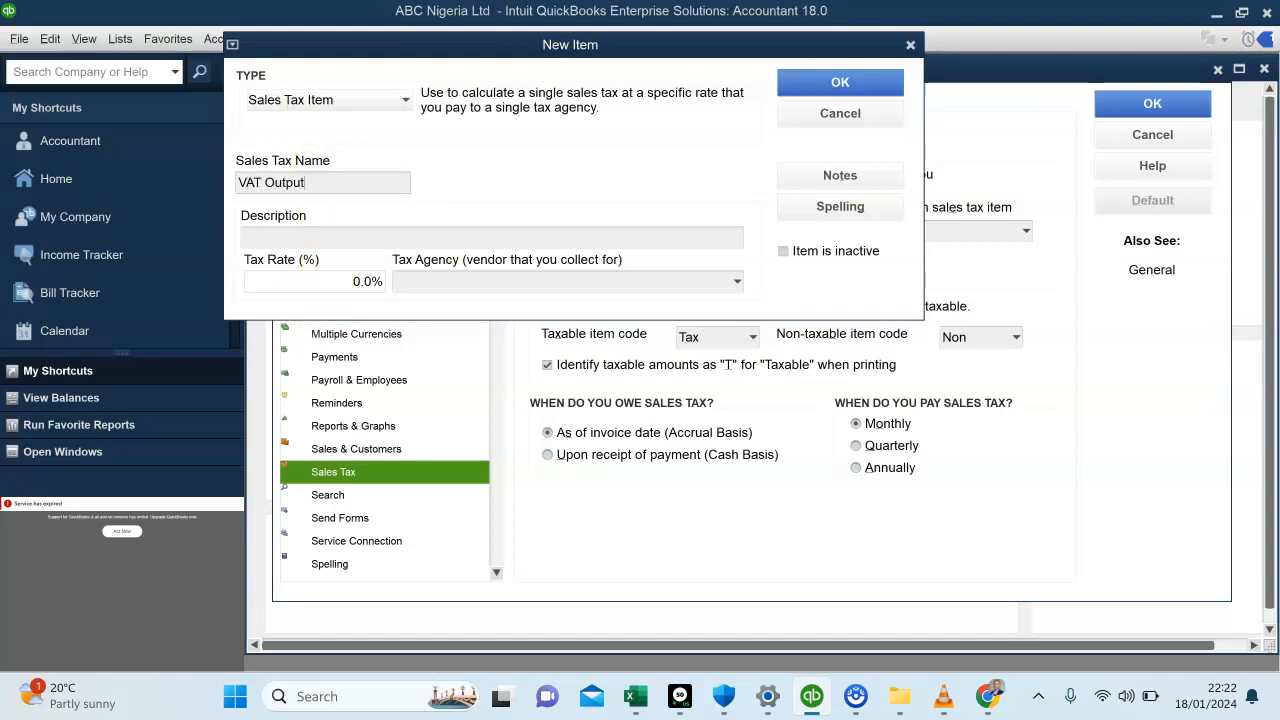
Replace the tax item's description with "Value added tax on Sales"
left_click(318, 236)
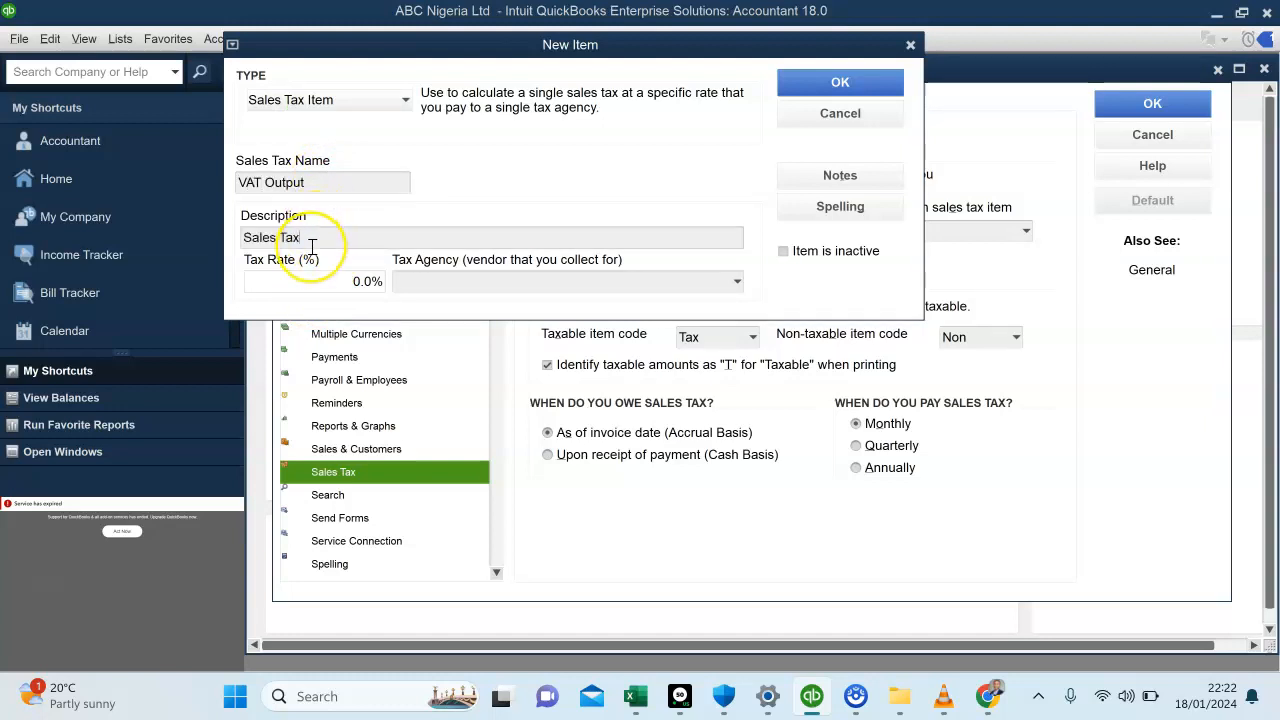
left_click_drag(310, 244, 229, 243)
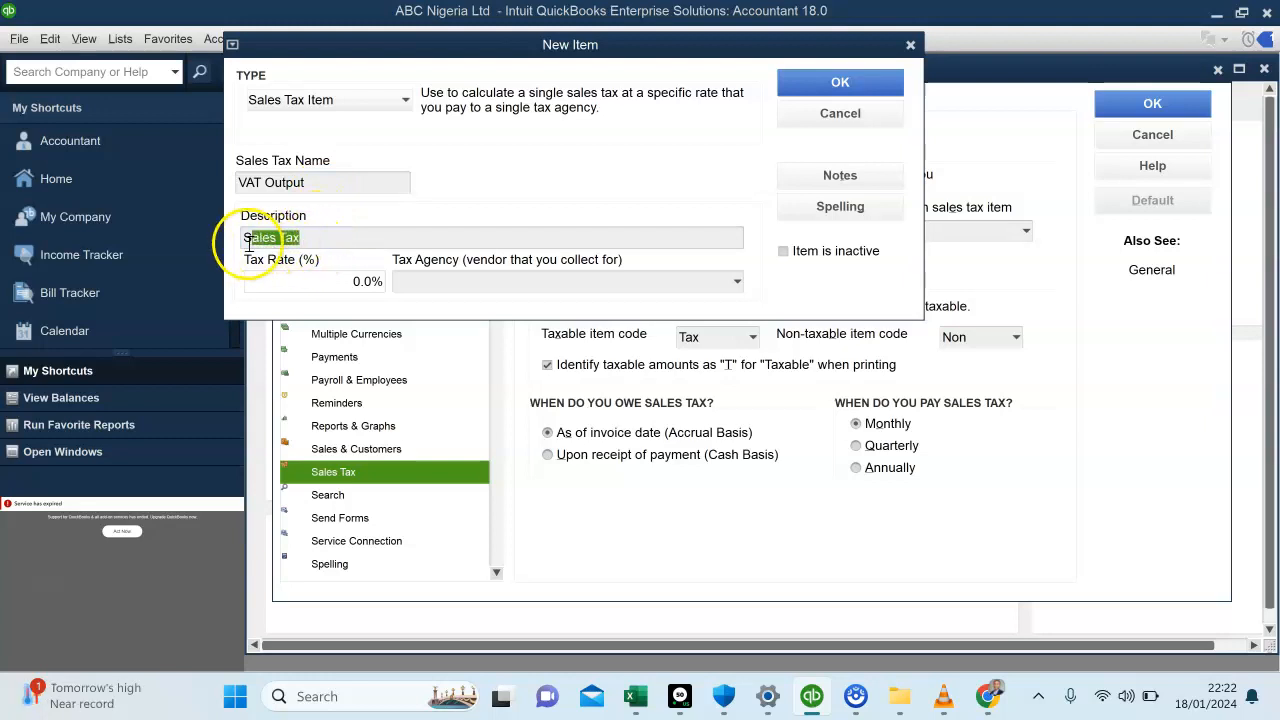
type("V")
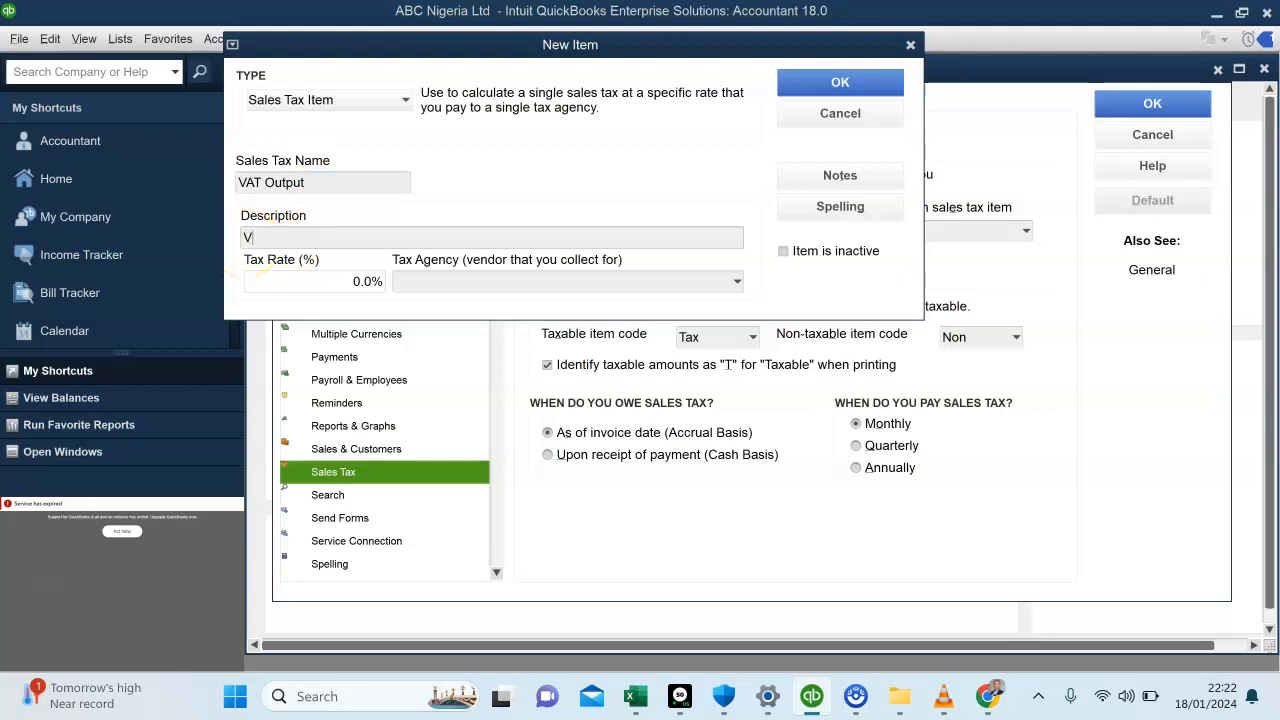
type("alue added tax on Sales")
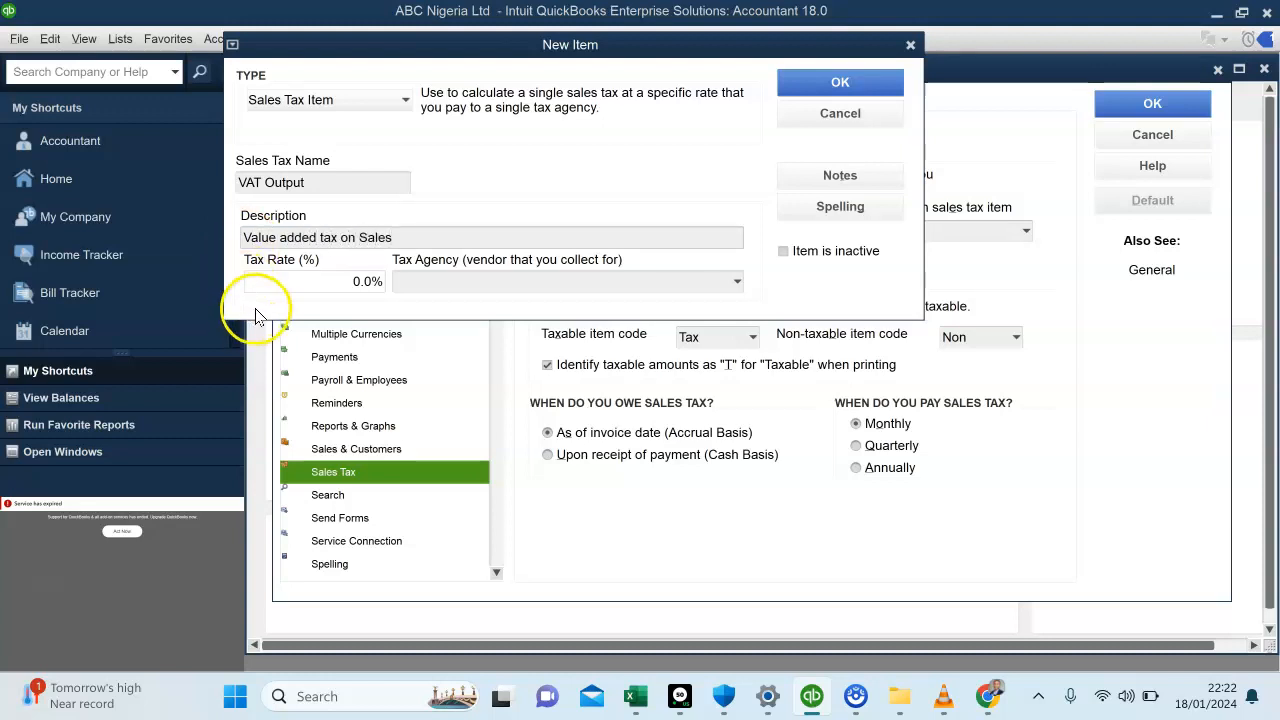
Set the tax rate to 7.5% and abort the Epic Privacy Browser installer error
double_click(368, 281)
type("7.5")
left_click(435, 284)
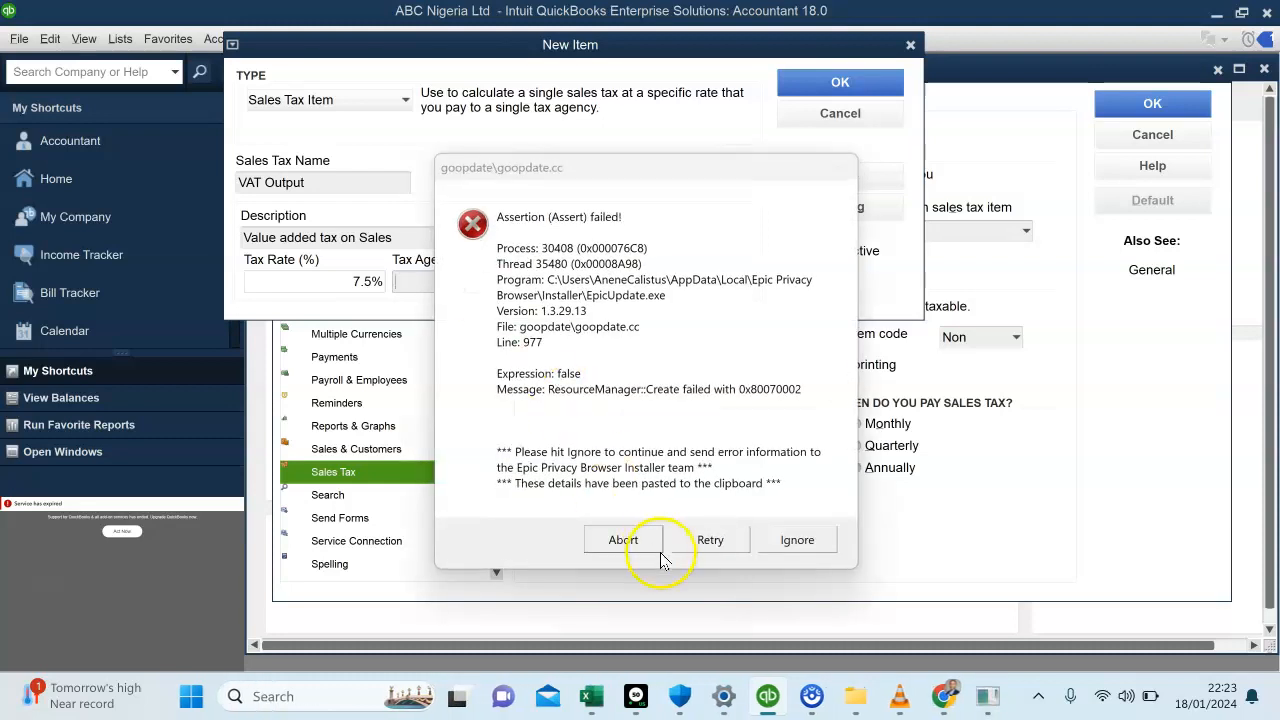
left_click(605, 540)
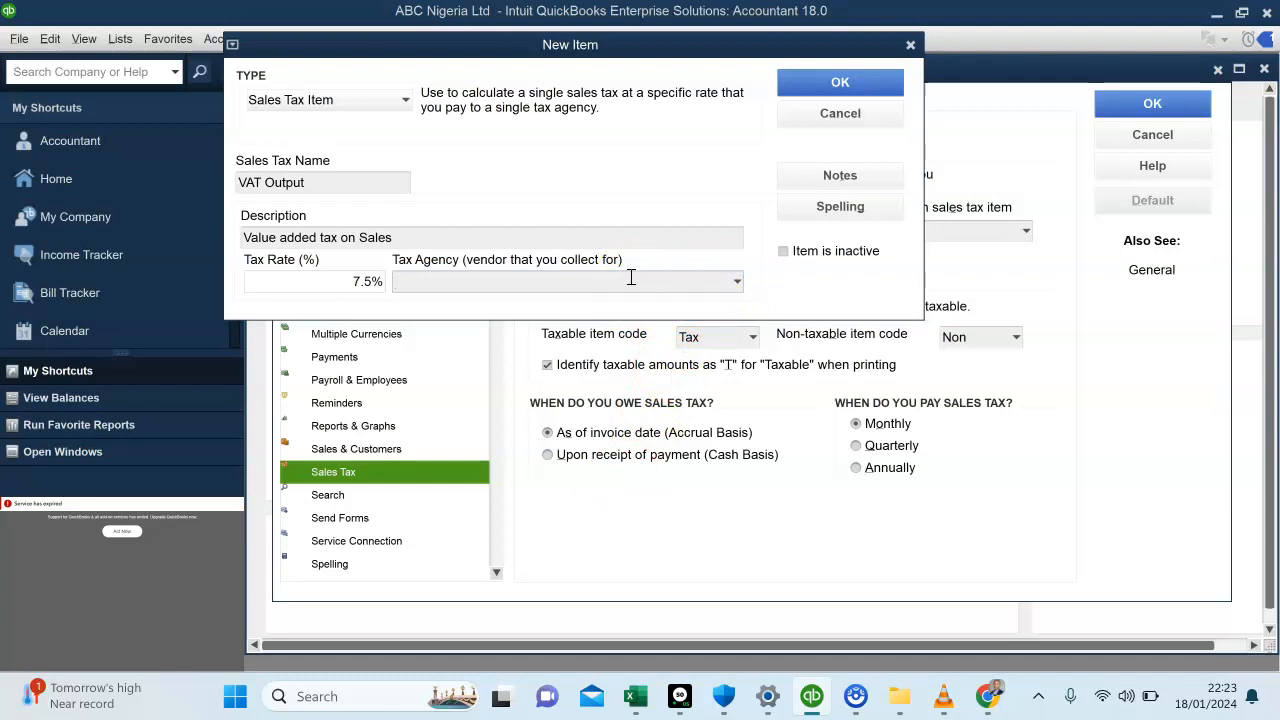
Add a new vendor named FIRS as the tax agency, leaving its opening balance empty
left_click(738, 285)
left_click(579, 308)
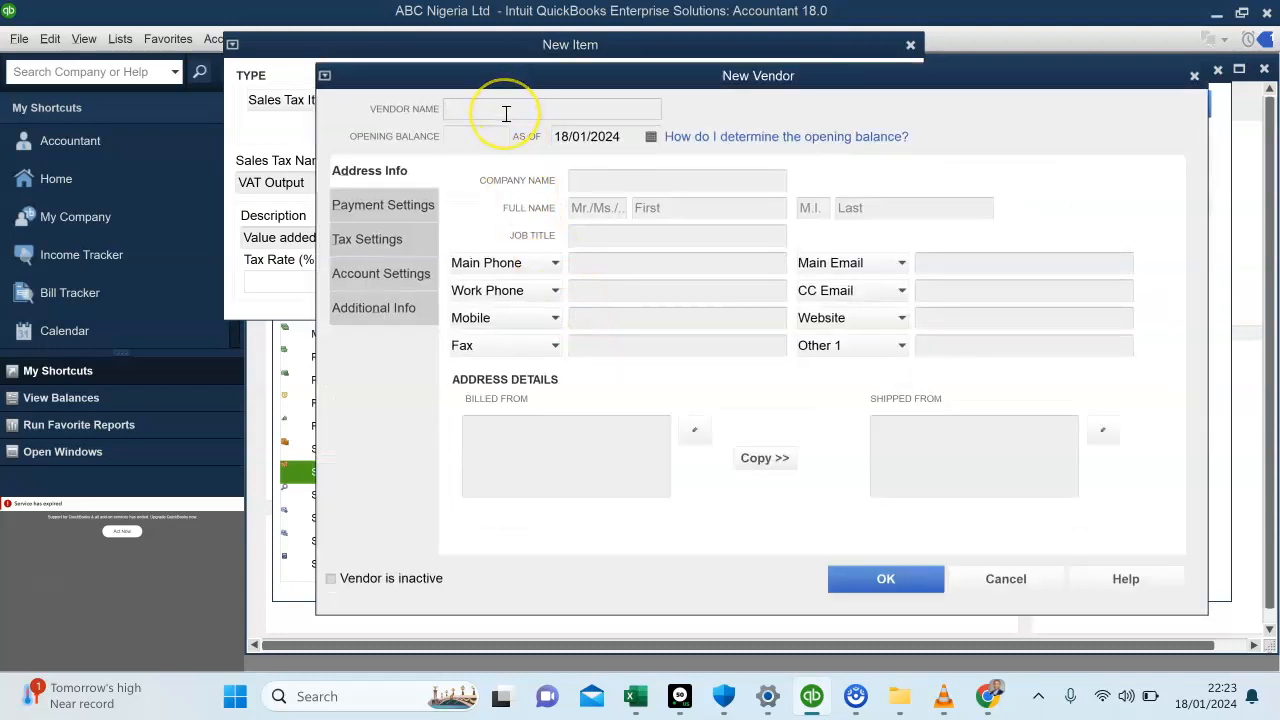
type("FIRS")
left_click(485, 139)
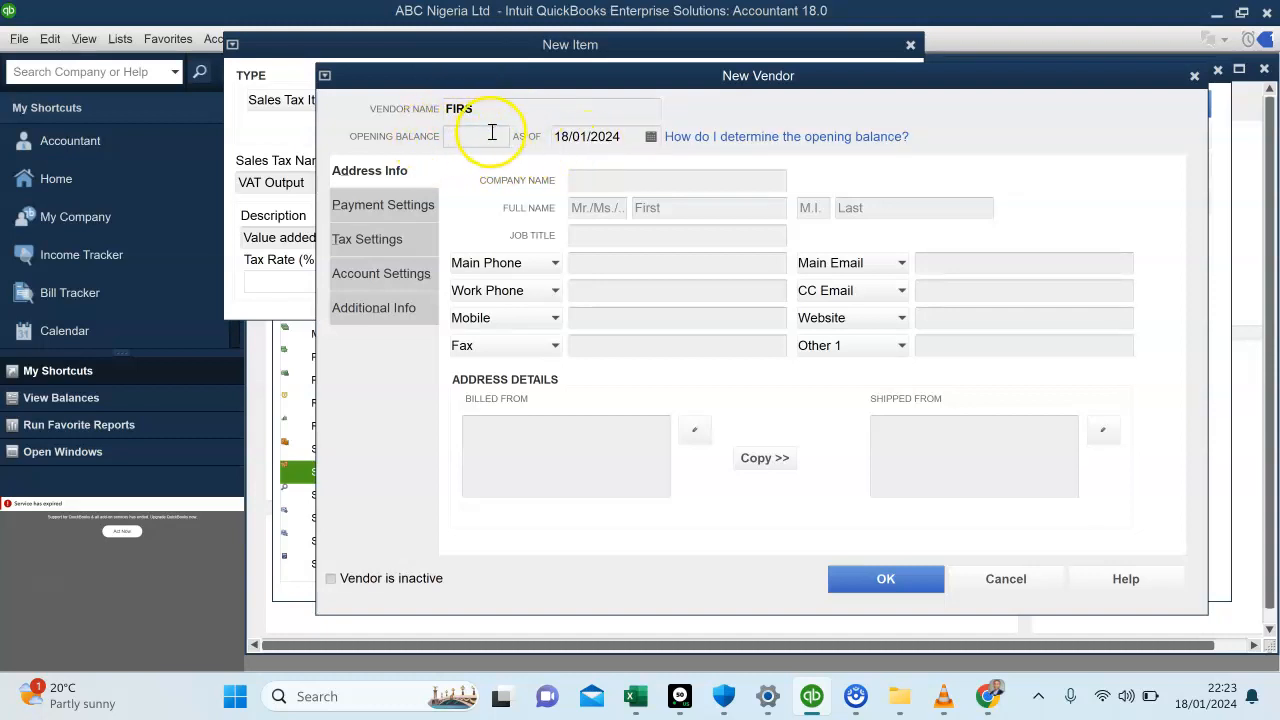
Set the vendor's opening balance date to 31/01/2024 and save both the vendor and the VAT Output item
left_click(651, 136)
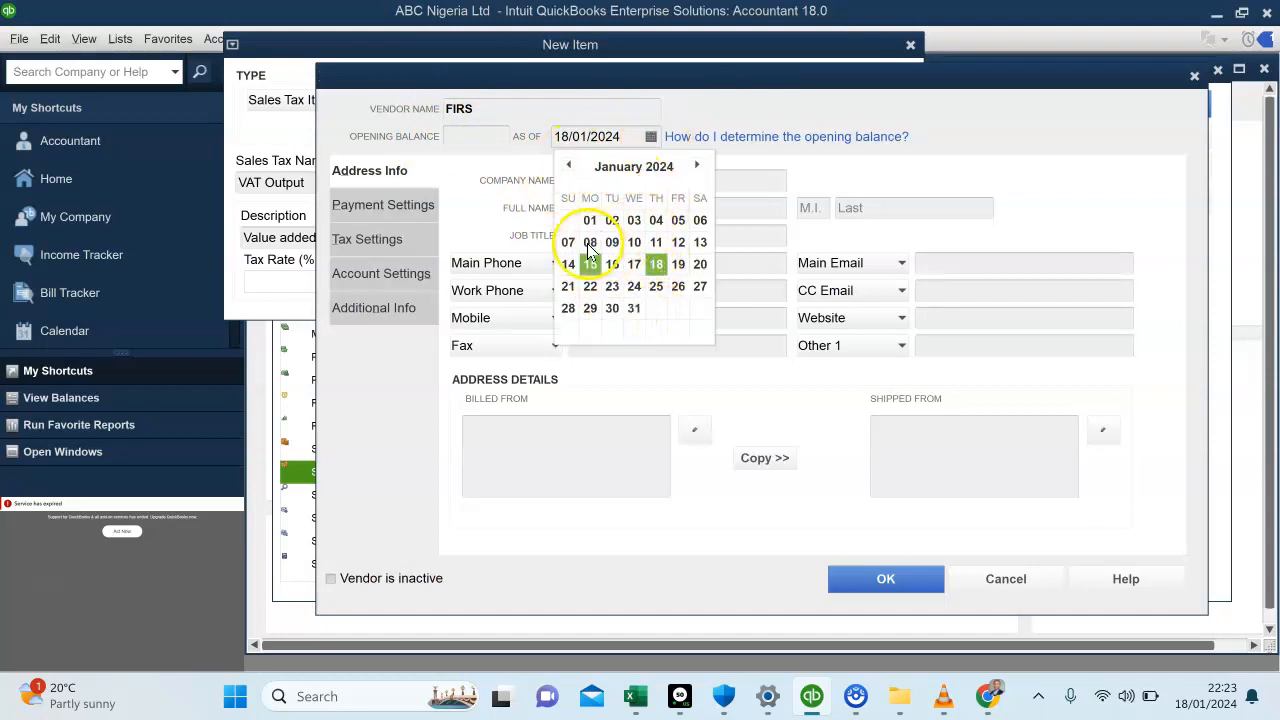
left_click(634, 310)
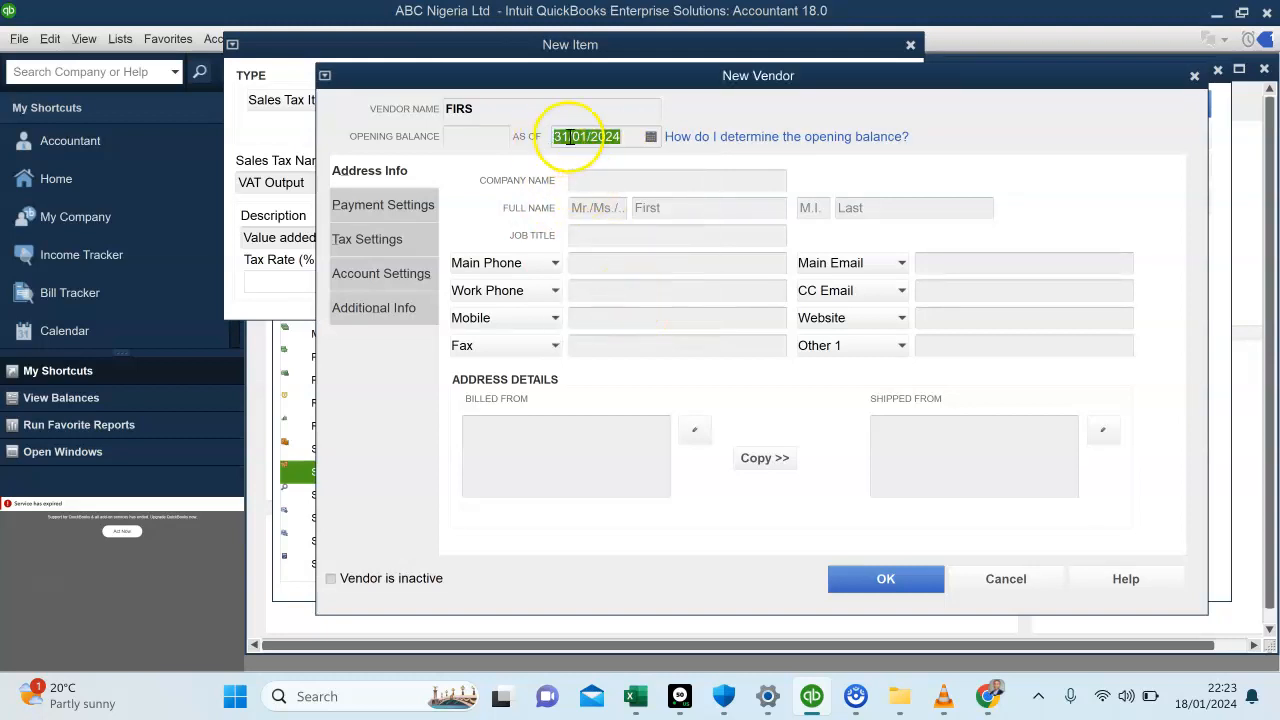
left_click(651, 136)
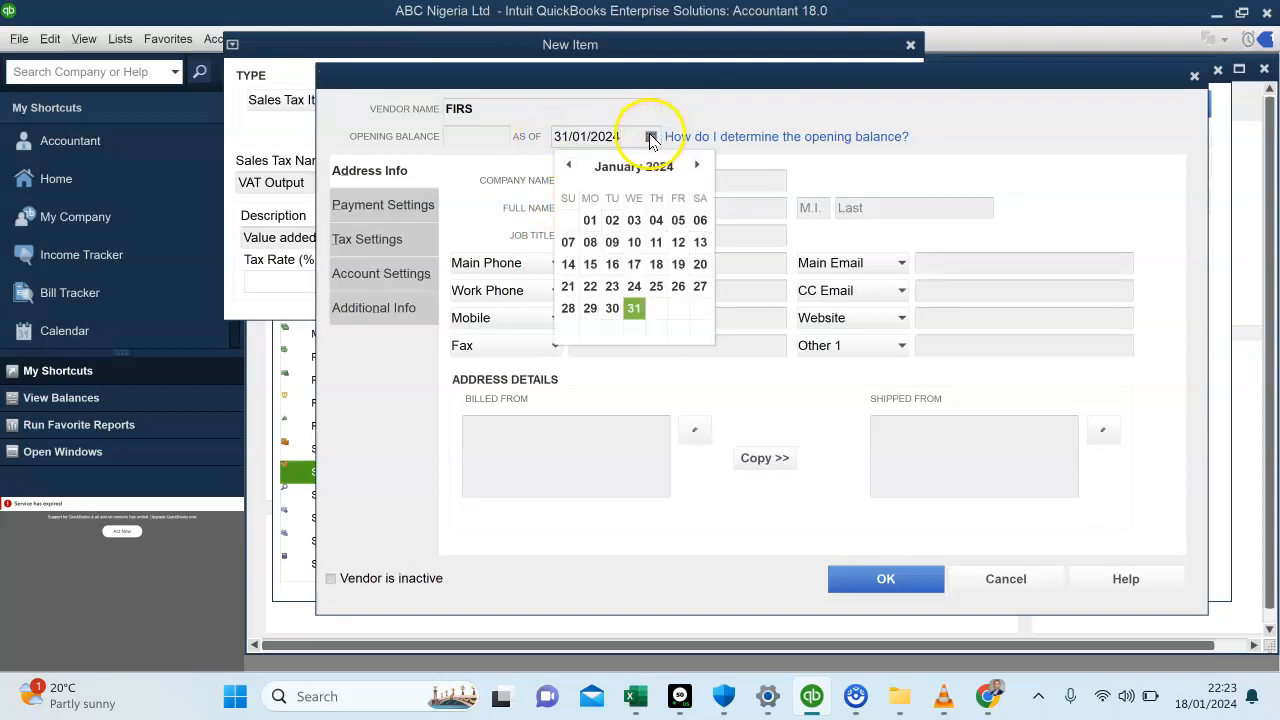
left_click(571, 169)
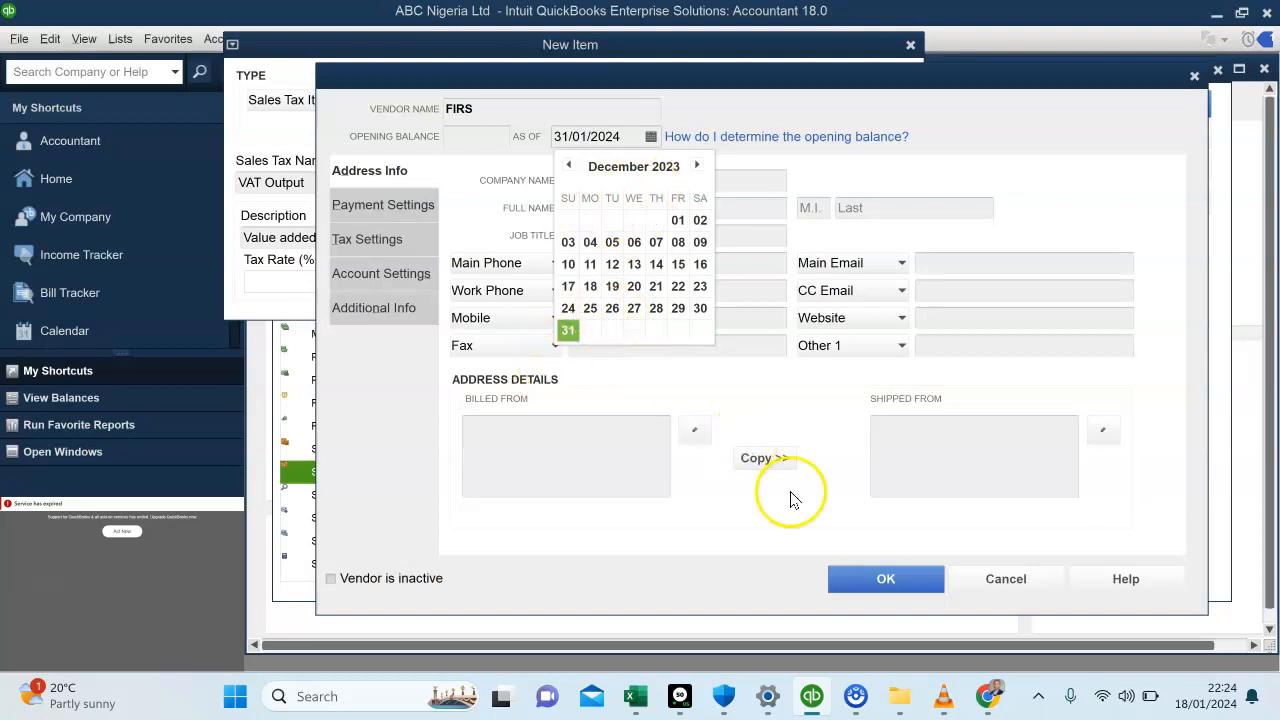
left_click(845, 580)
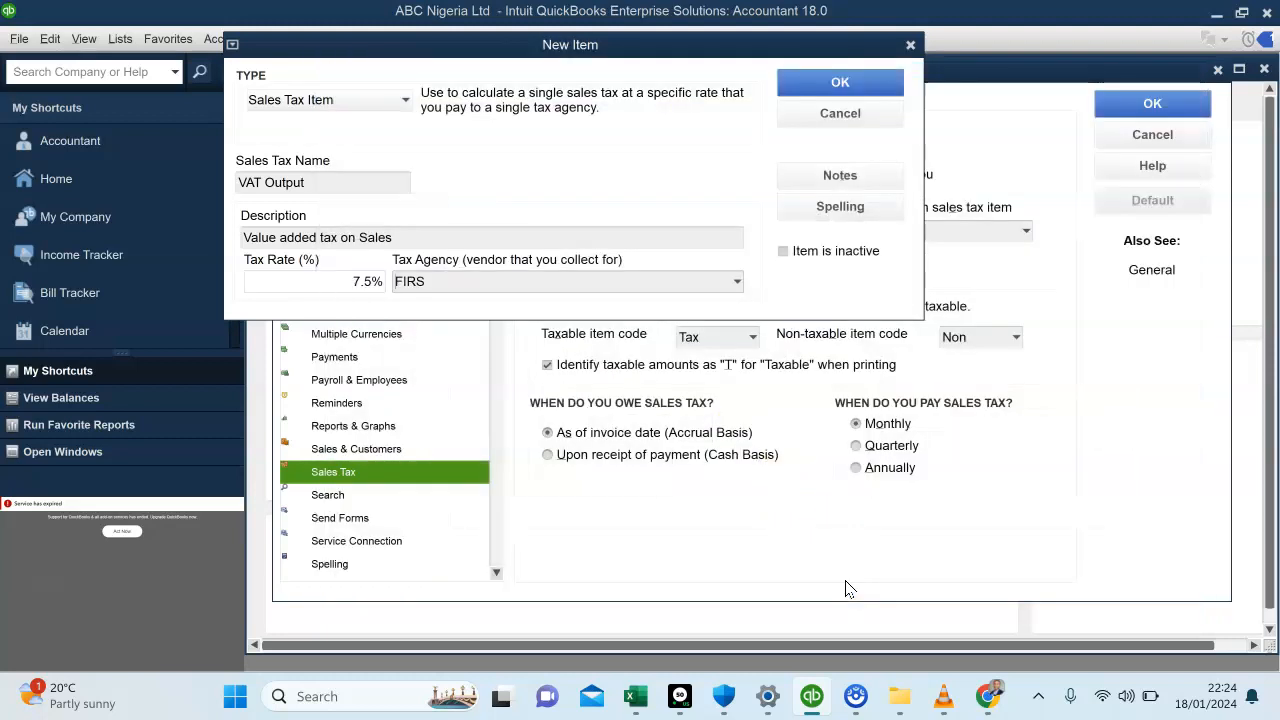
left_click(852, 82)
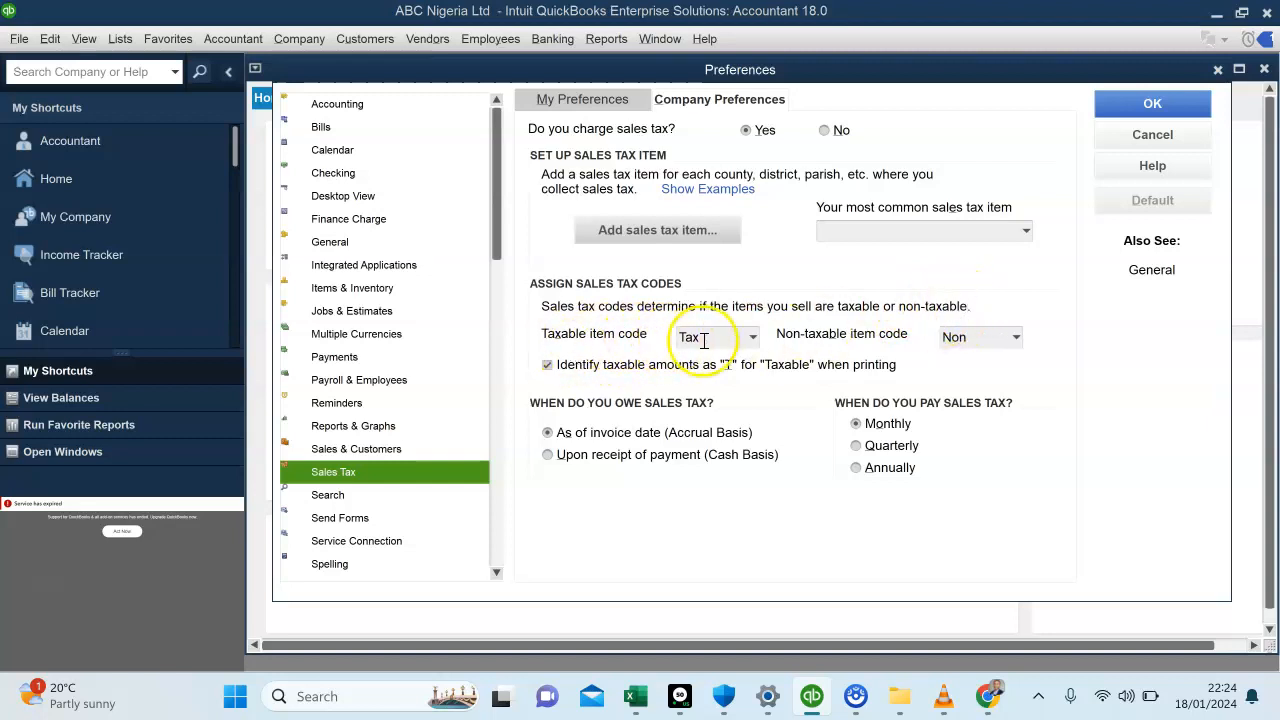
left_click(752, 338)
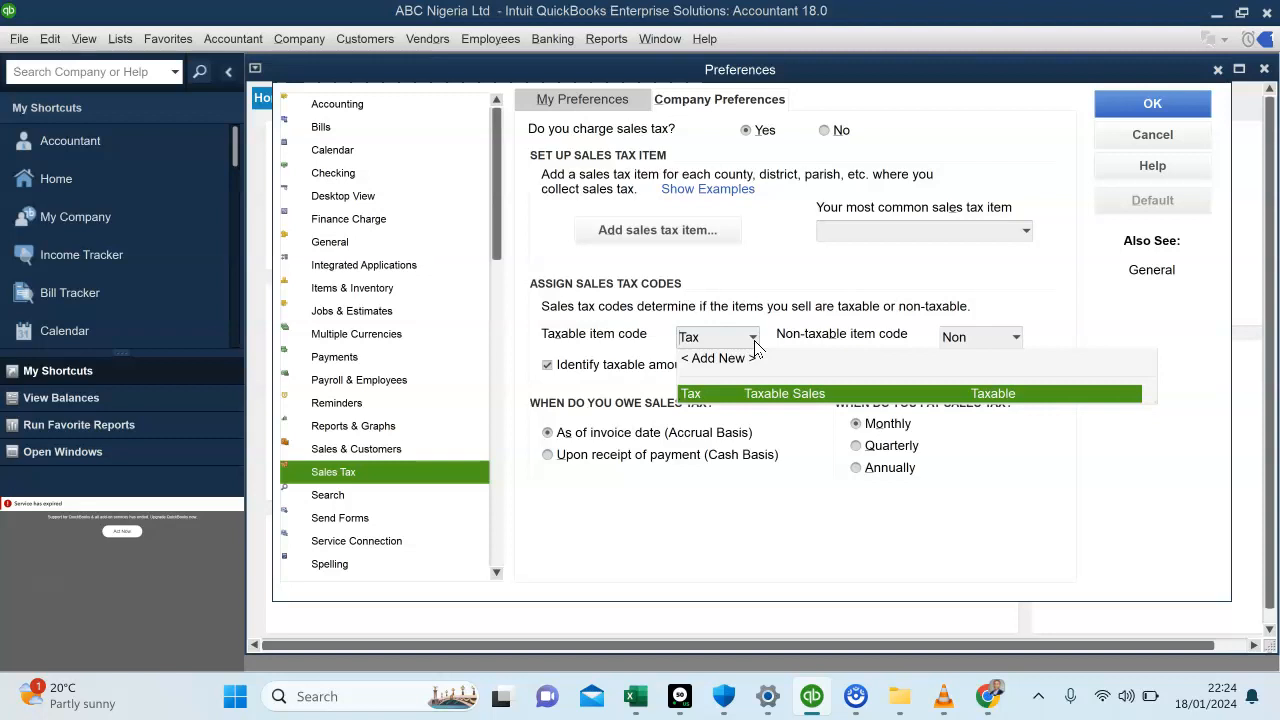
left_click(755, 340)
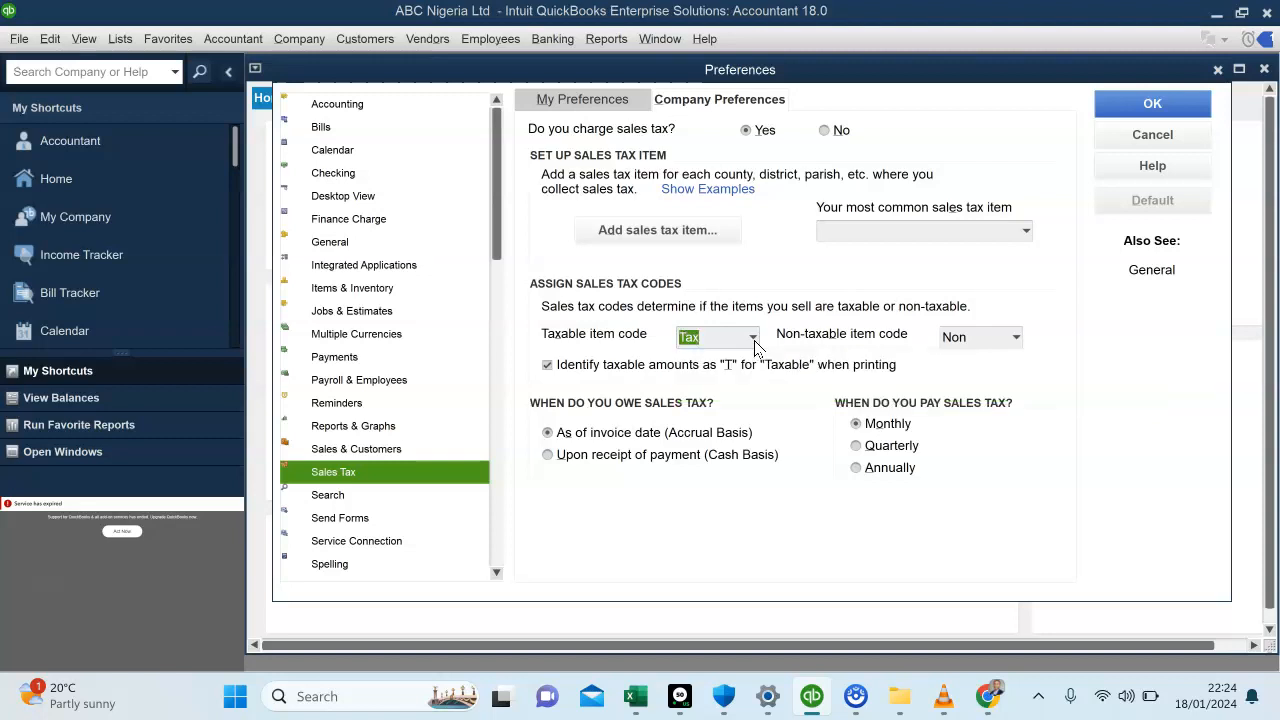
left_click(1016, 338)
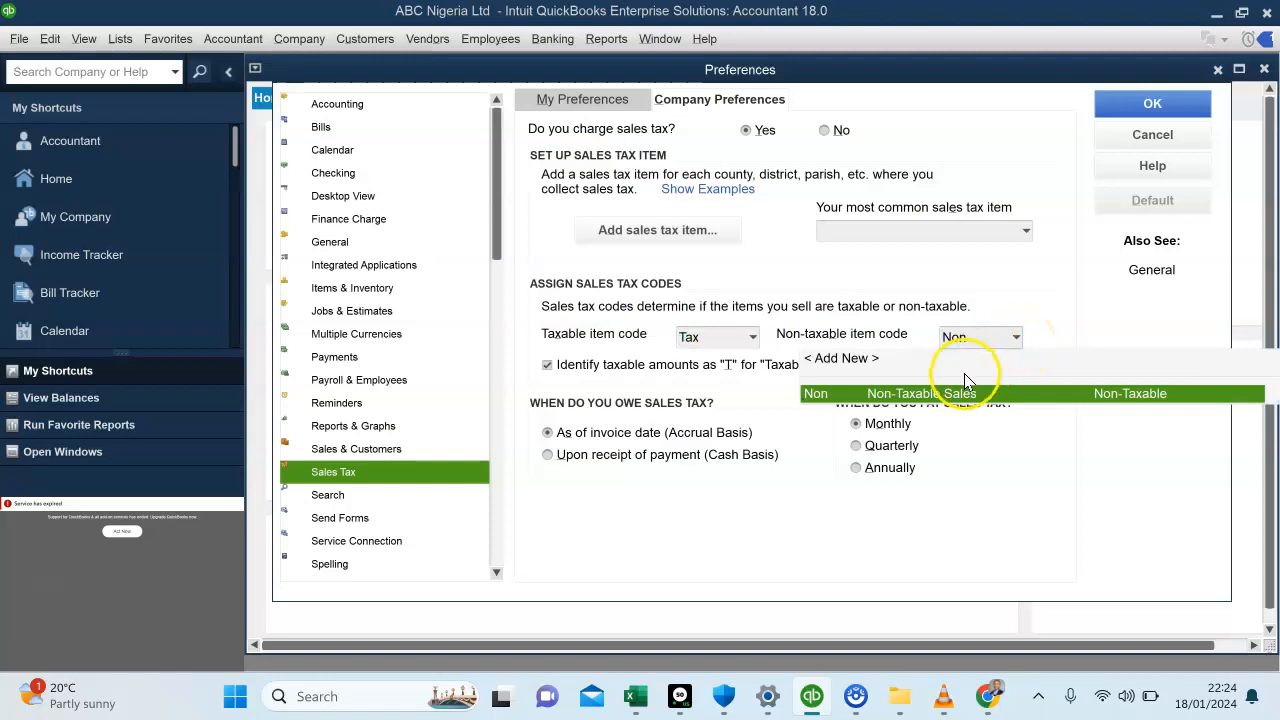
left_click(1020, 272)
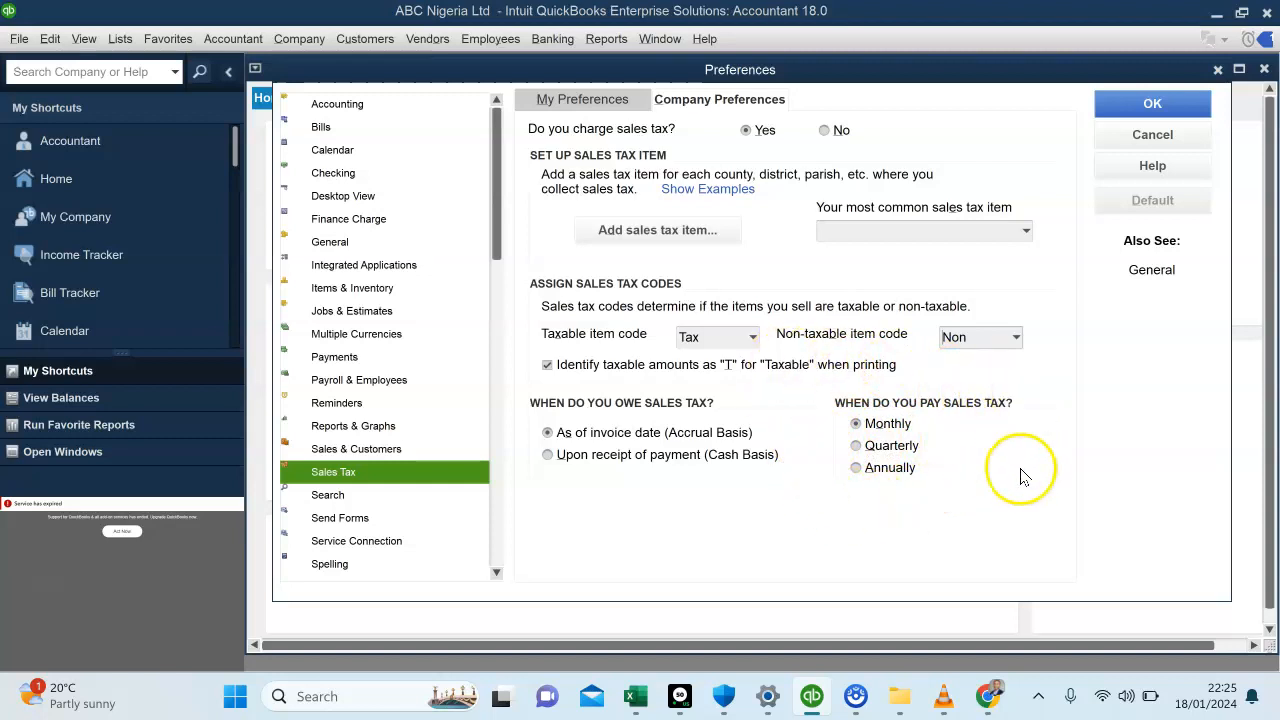
Save the sales tax preferences, making all existing customers and all existing non-inventory and inventory parts taxable
left_click(1132, 108)
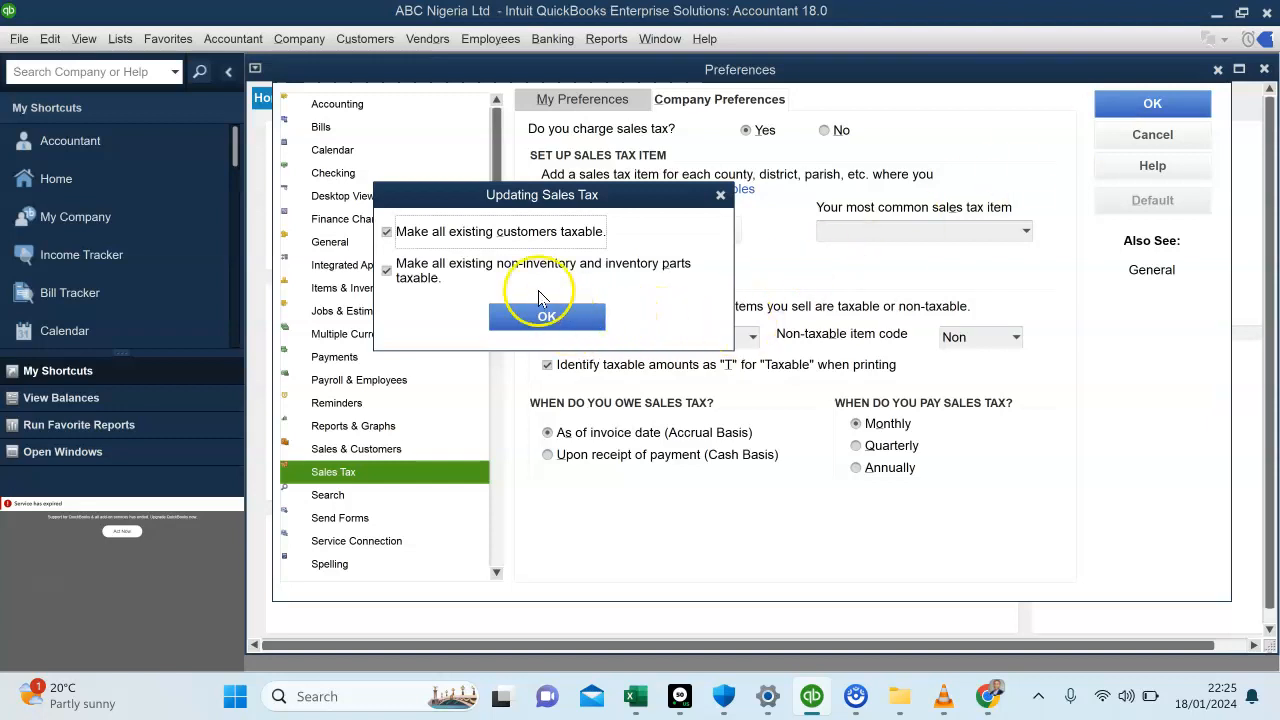
left_click(570, 314)
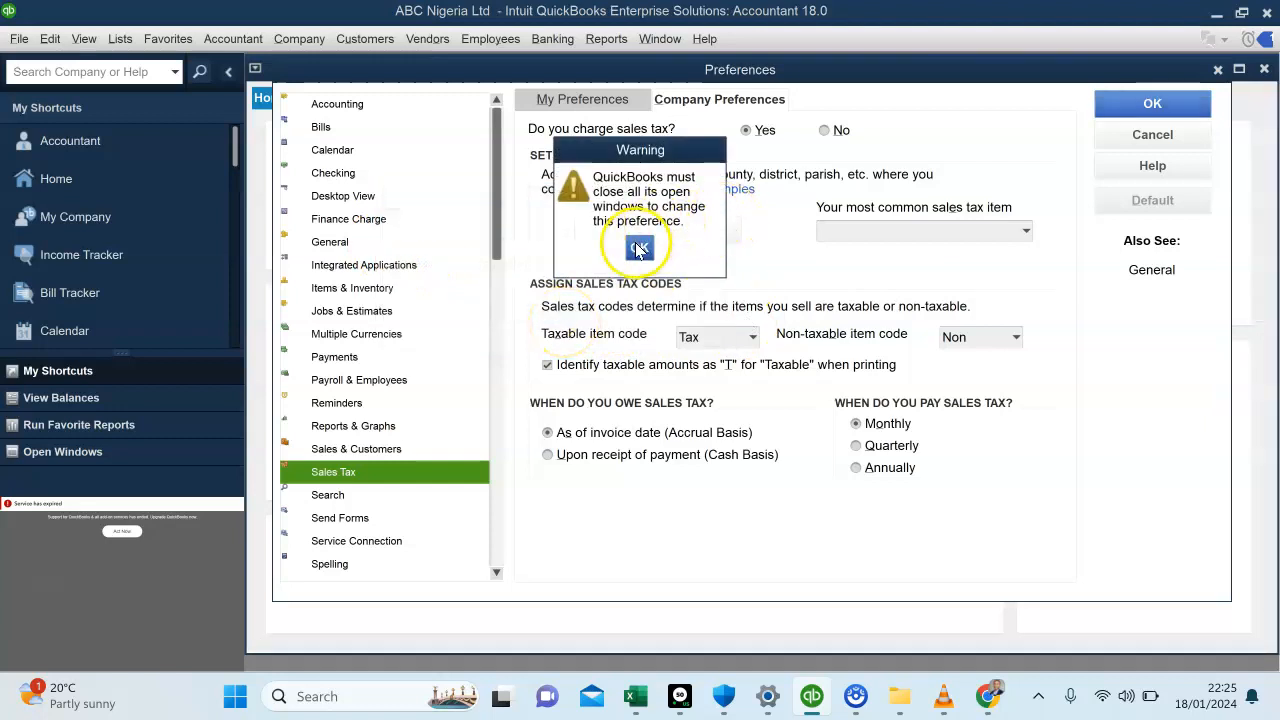
left_click(640, 249)
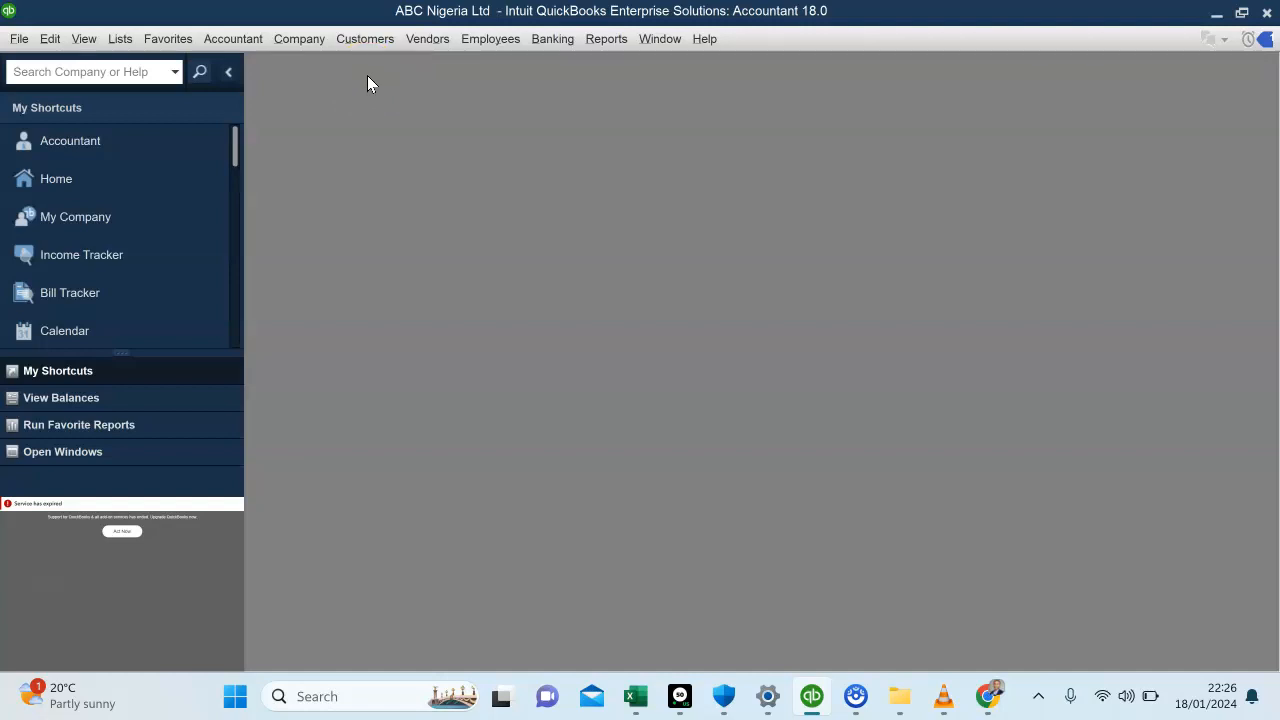
Start a new invoice and assign it to the second customer in the customer list
left_click(365, 40)
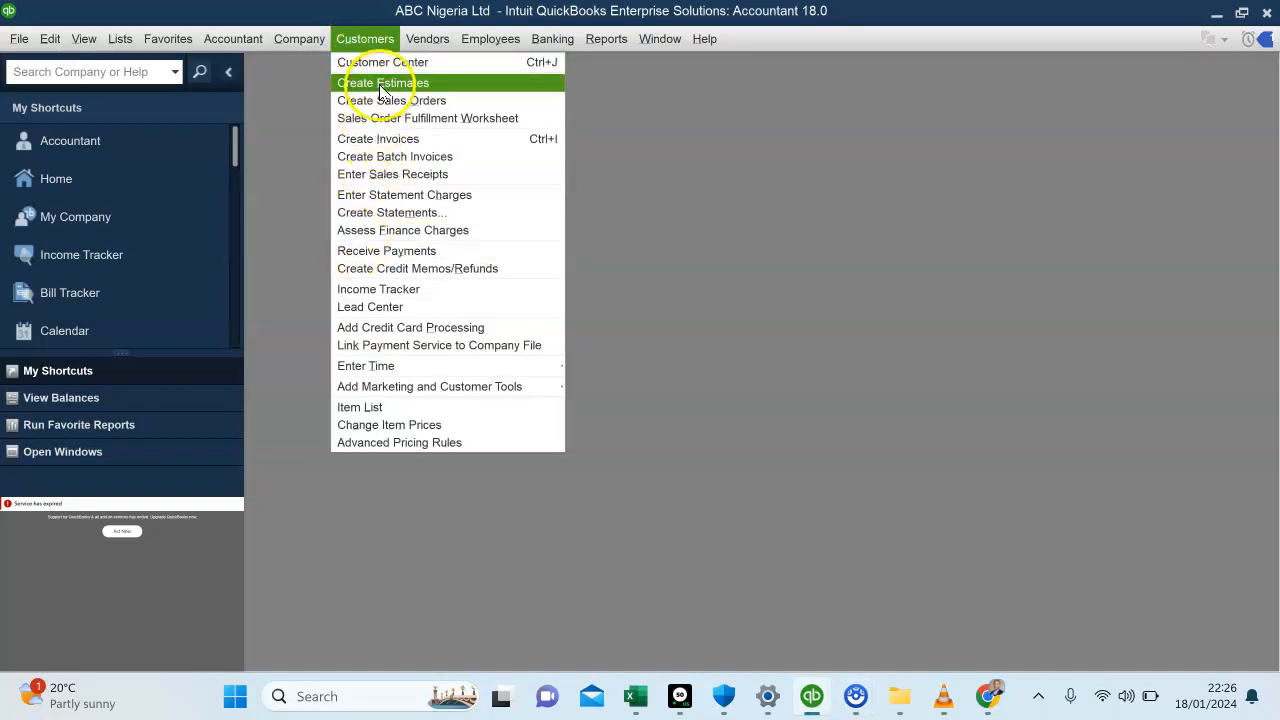
left_click(372, 138)
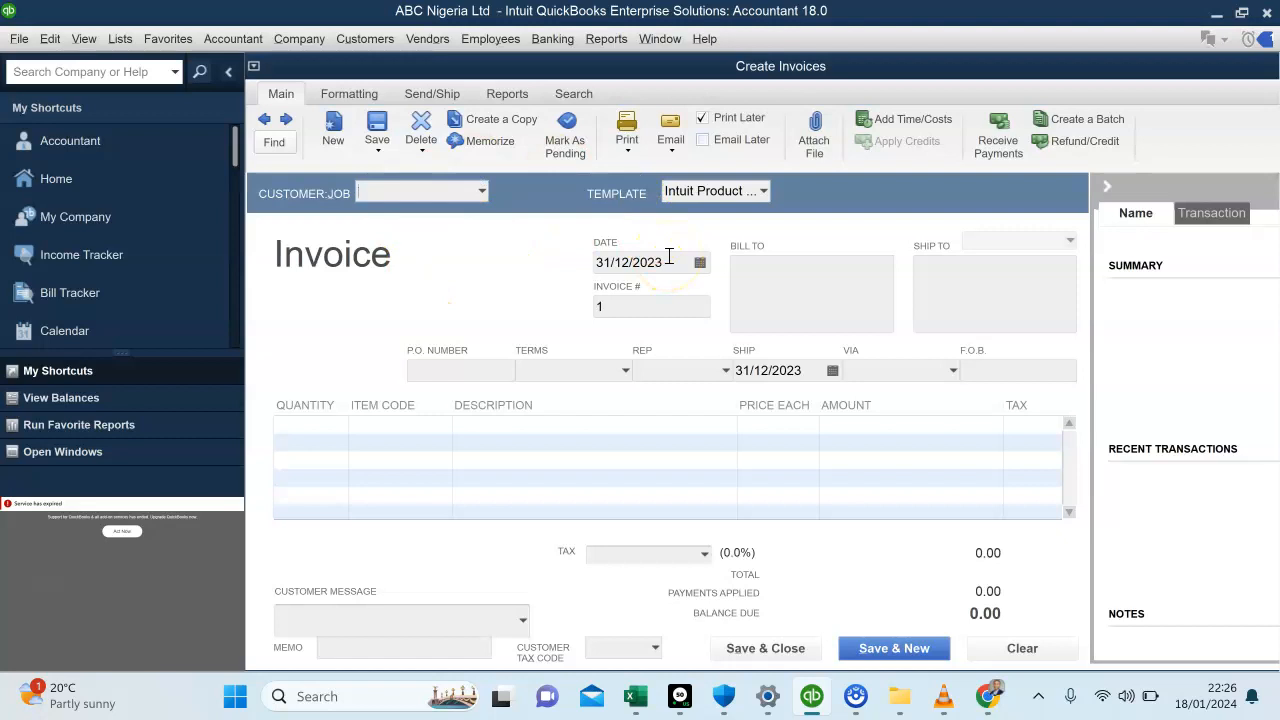
left_click(508, 214)
left_click(481, 192)
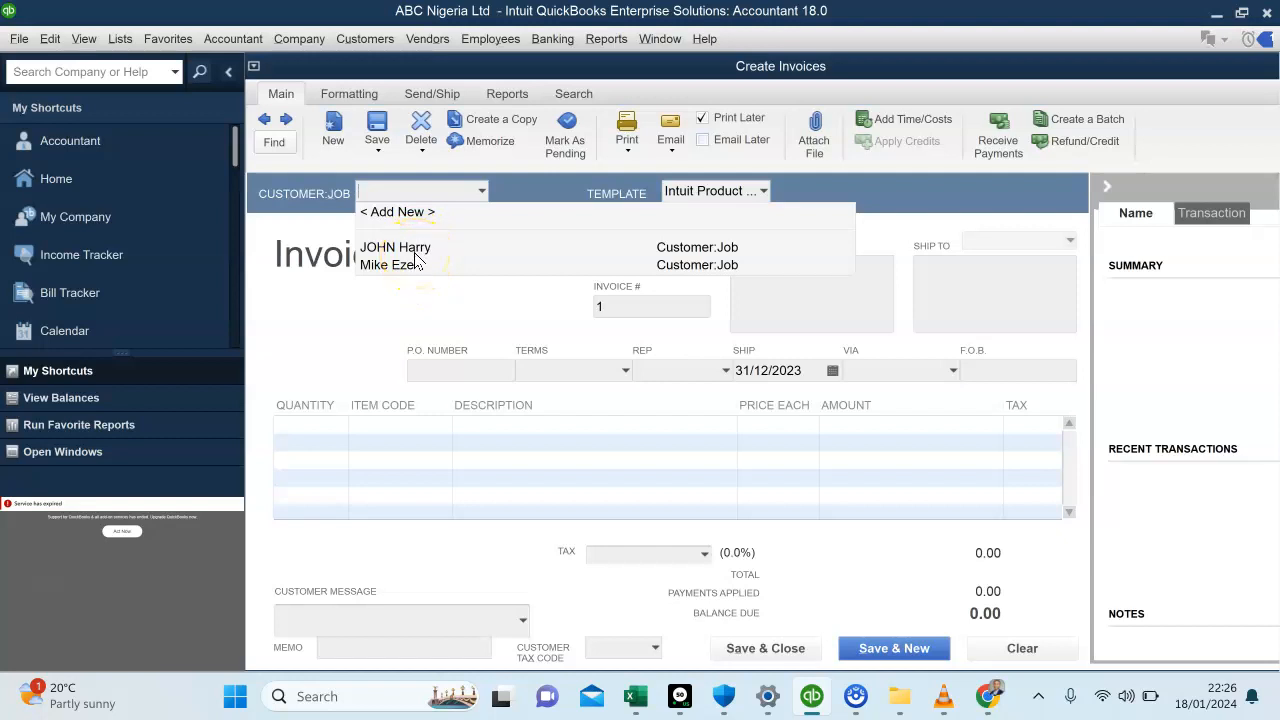
left_click(380, 266)
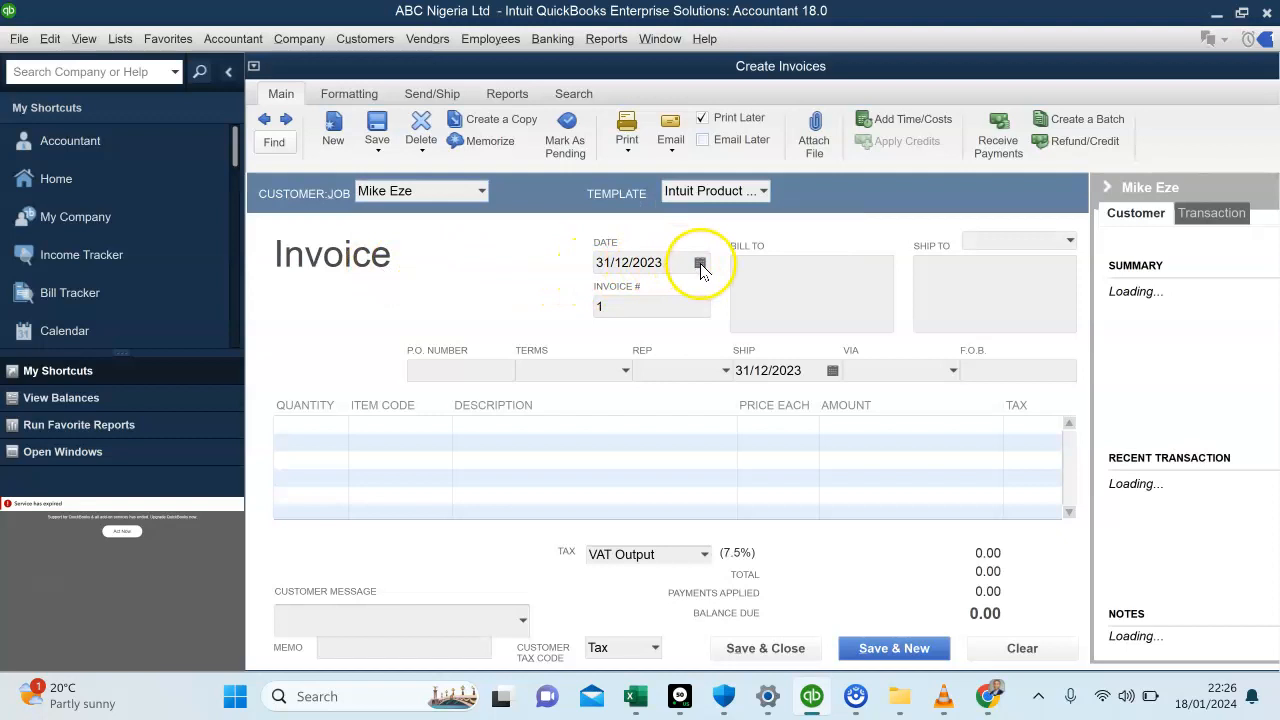
Set the invoice date to 18/01/2024
left_click(700, 262)
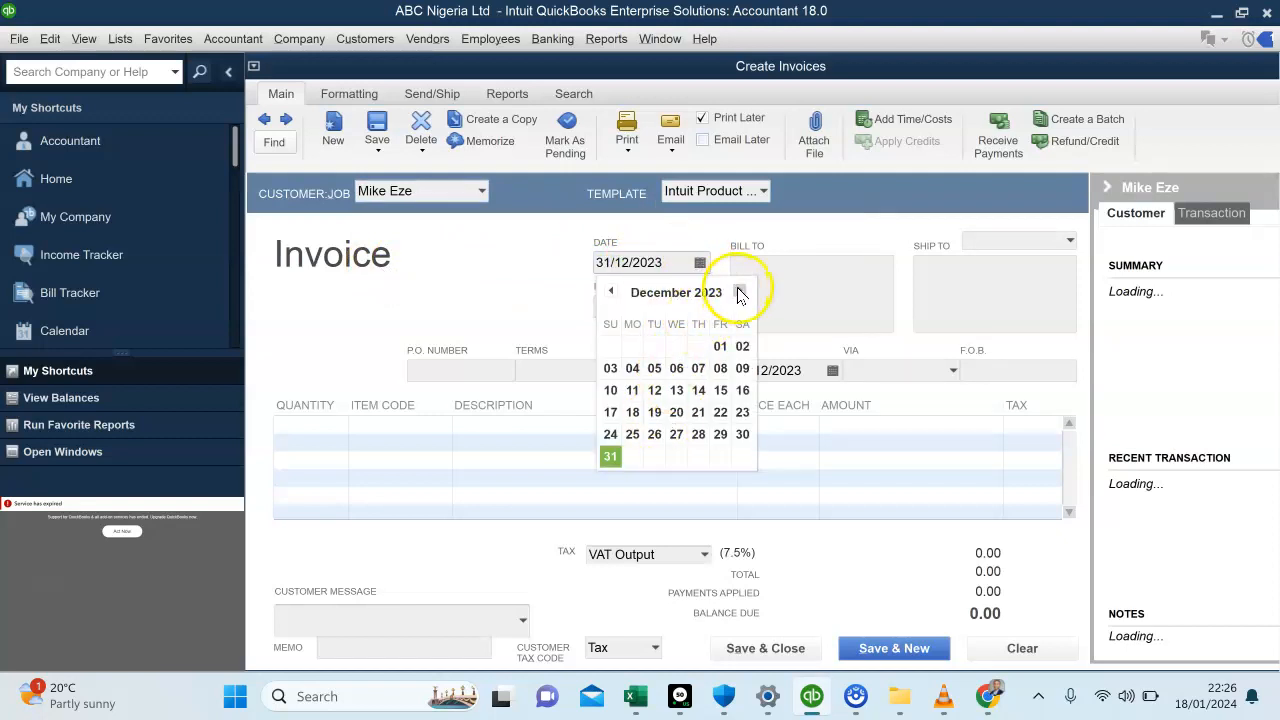
left_click(738, 291)
left_click(699, 391)
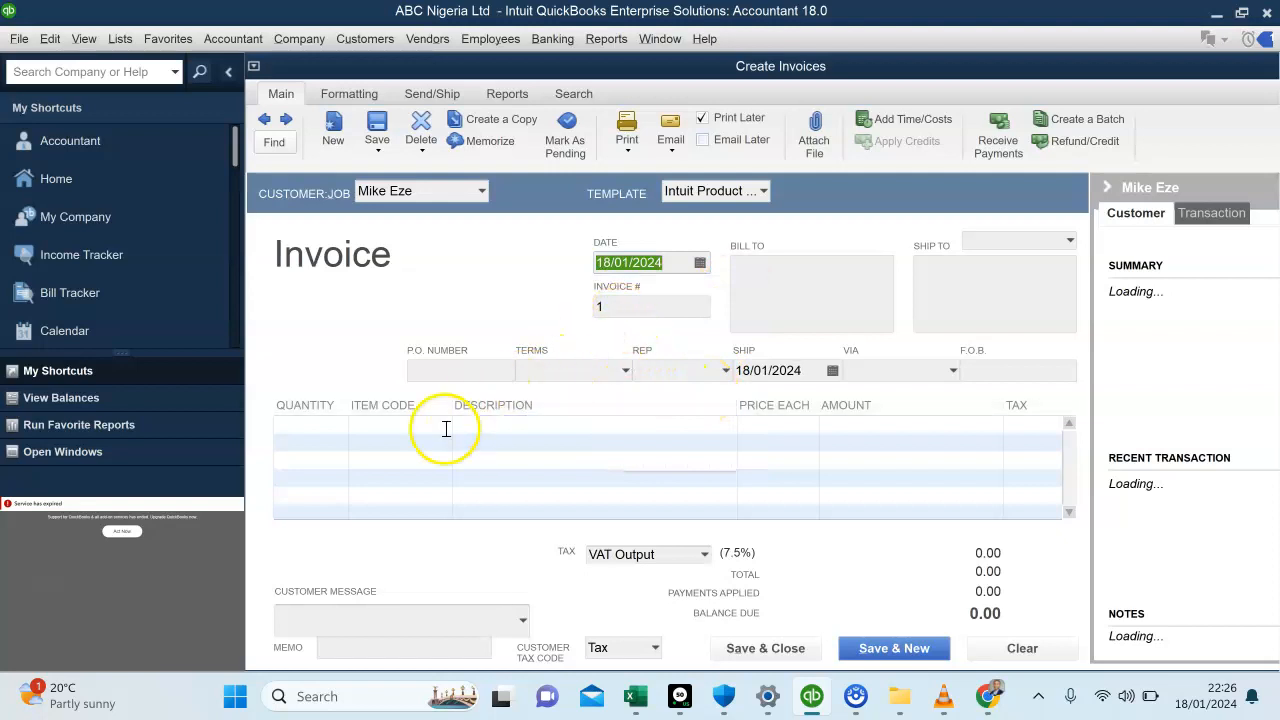
Add Infinix S7 with a quantity of 10 as the invoice's first line item
left_click(308, 426)
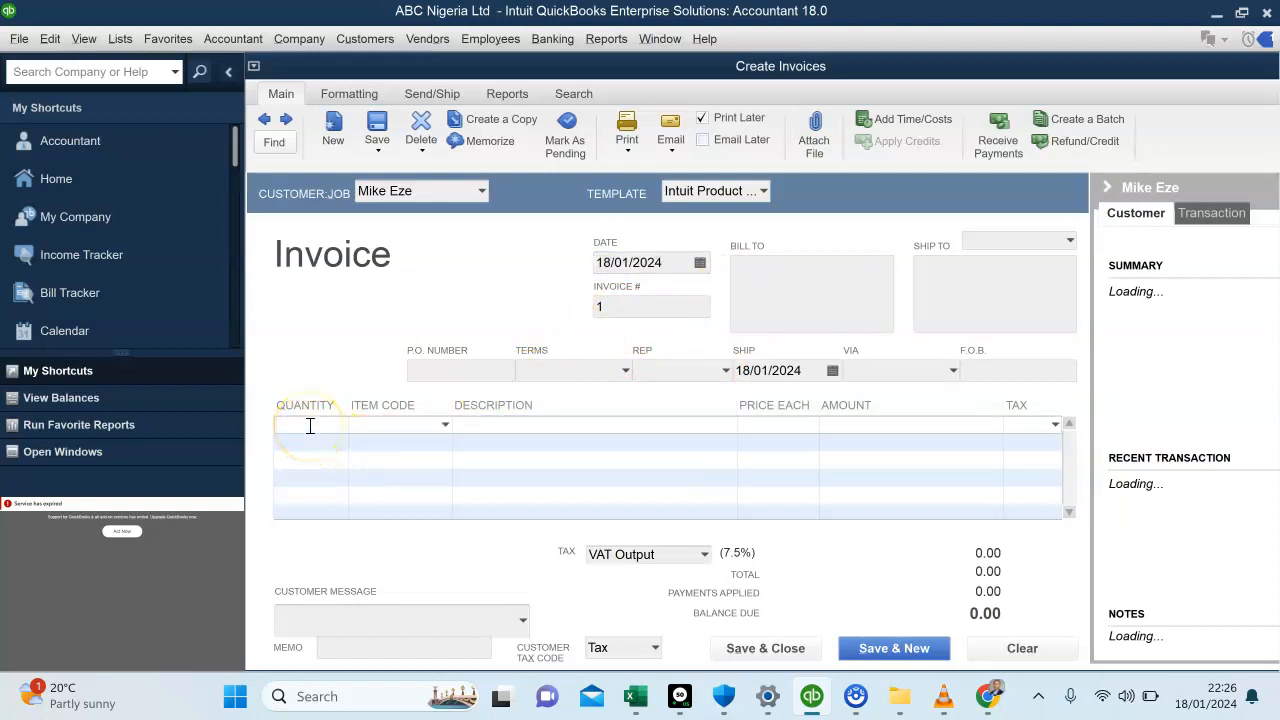
left_click(443, 424)
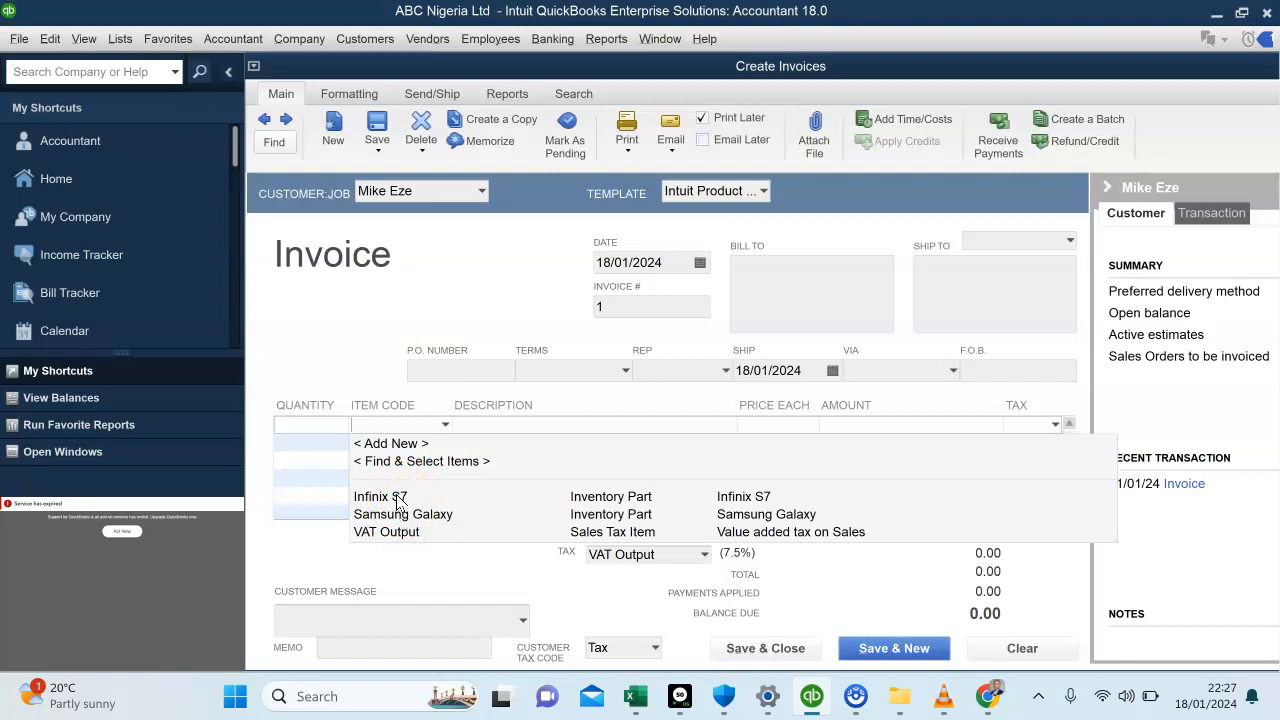
left_click(397, 500)
left_click(309, 432)
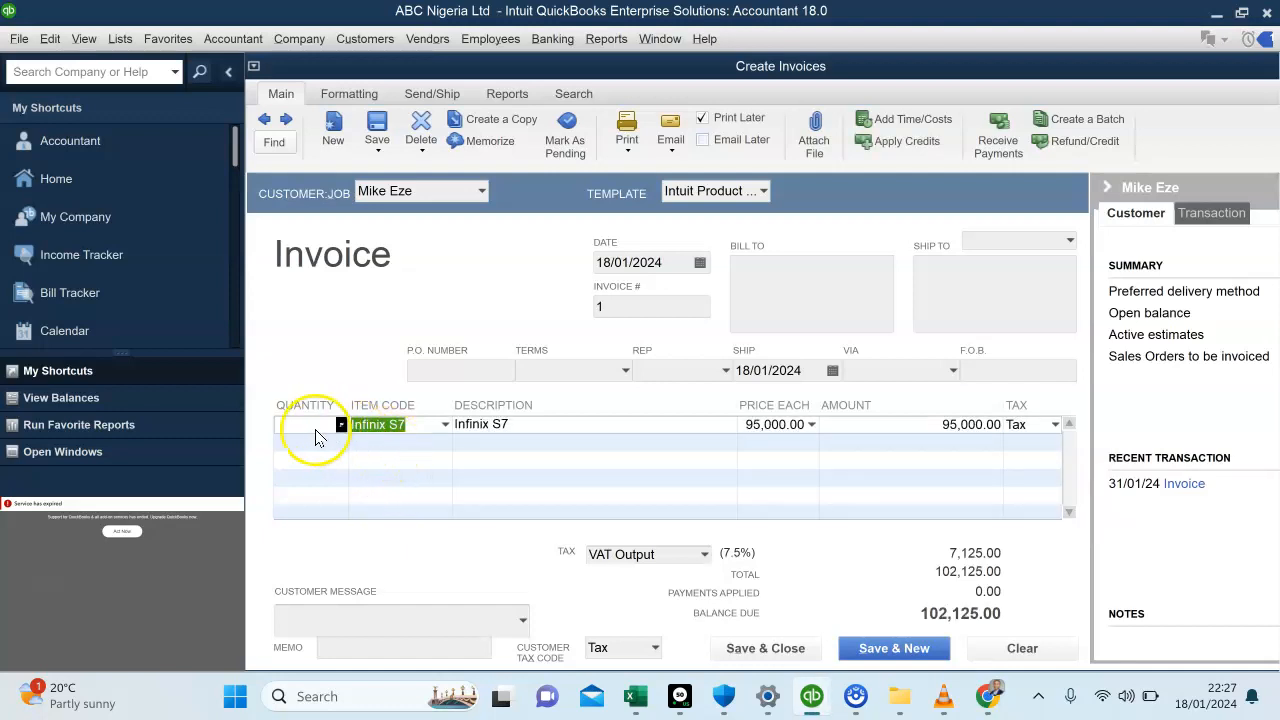
type("10")
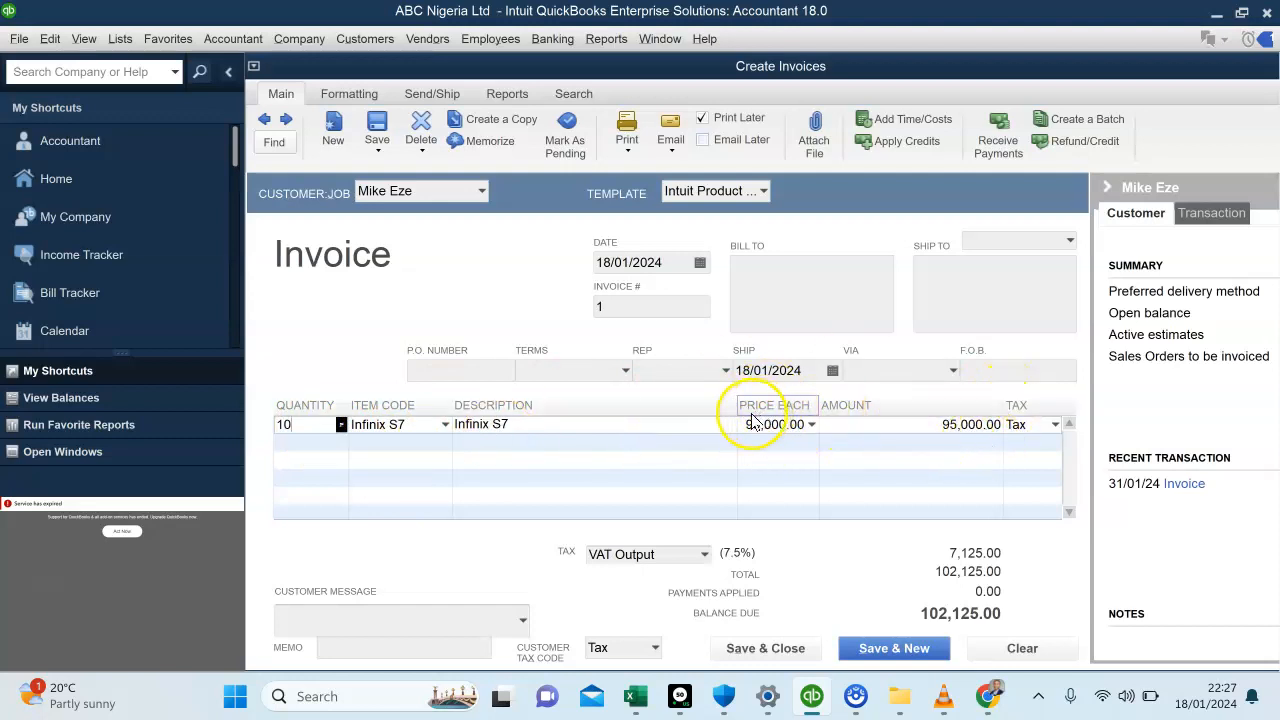
Add Samsung Galaxy with a quantity of 3 as the second line item, then save and close the invoice, skipping the spelling check
left_click(491, 443)
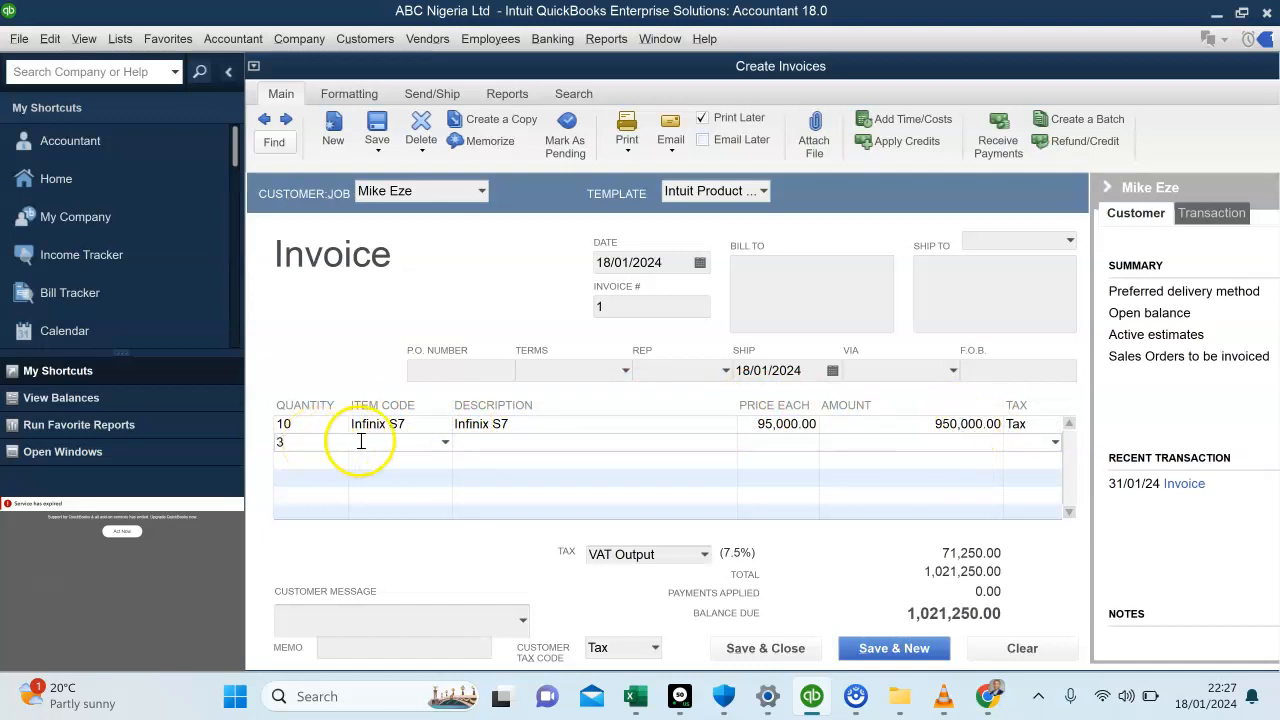
left_click(445, 442)
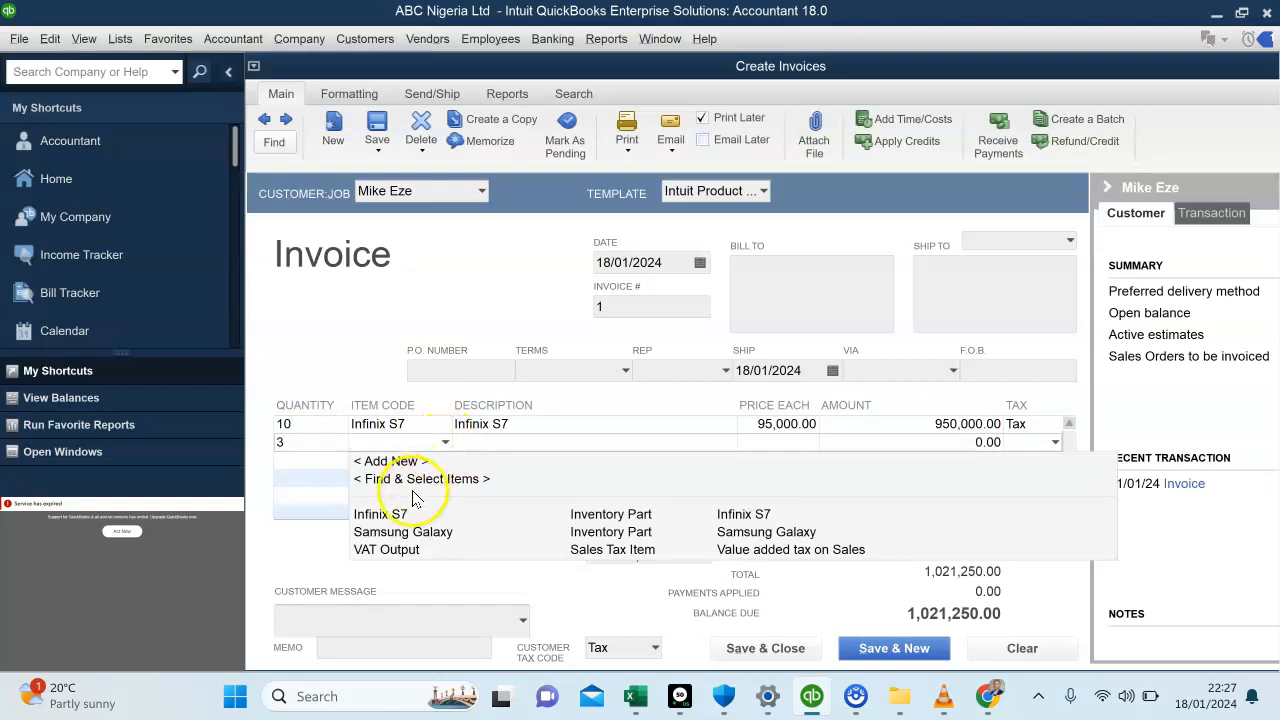
left_click(398, 531)
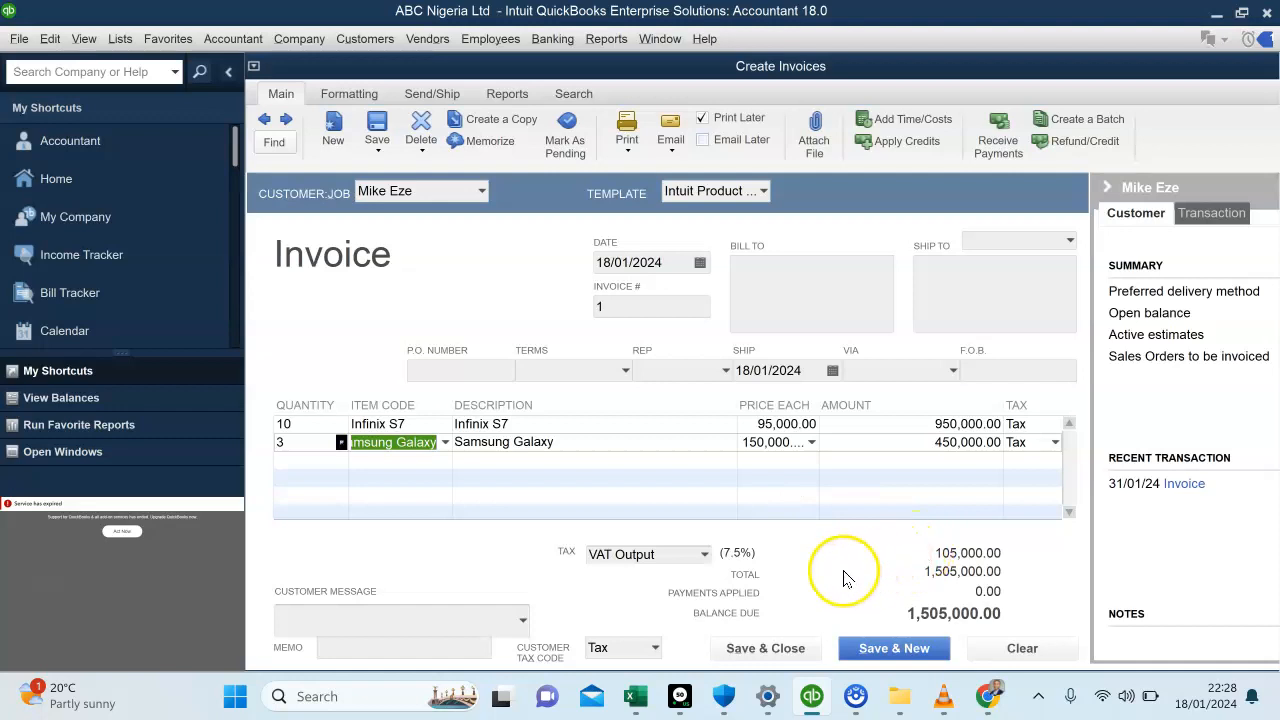
left_click(752, 648)
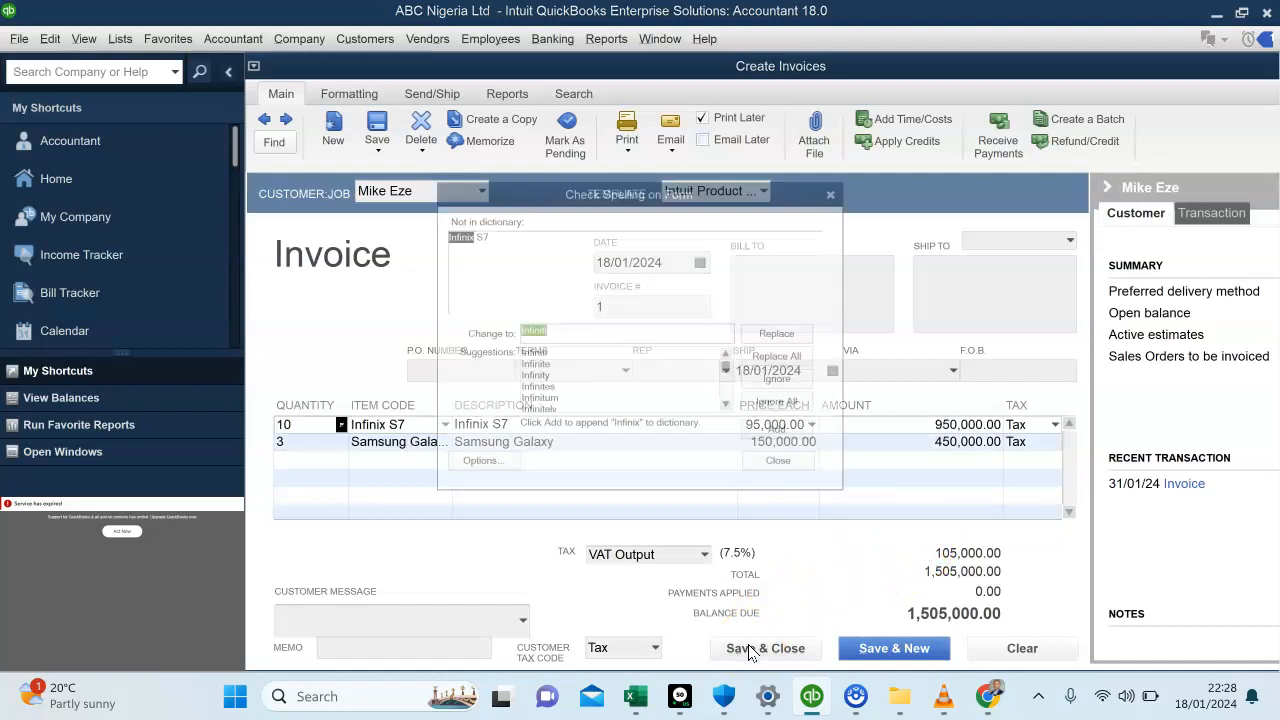
left_click(848, 183)
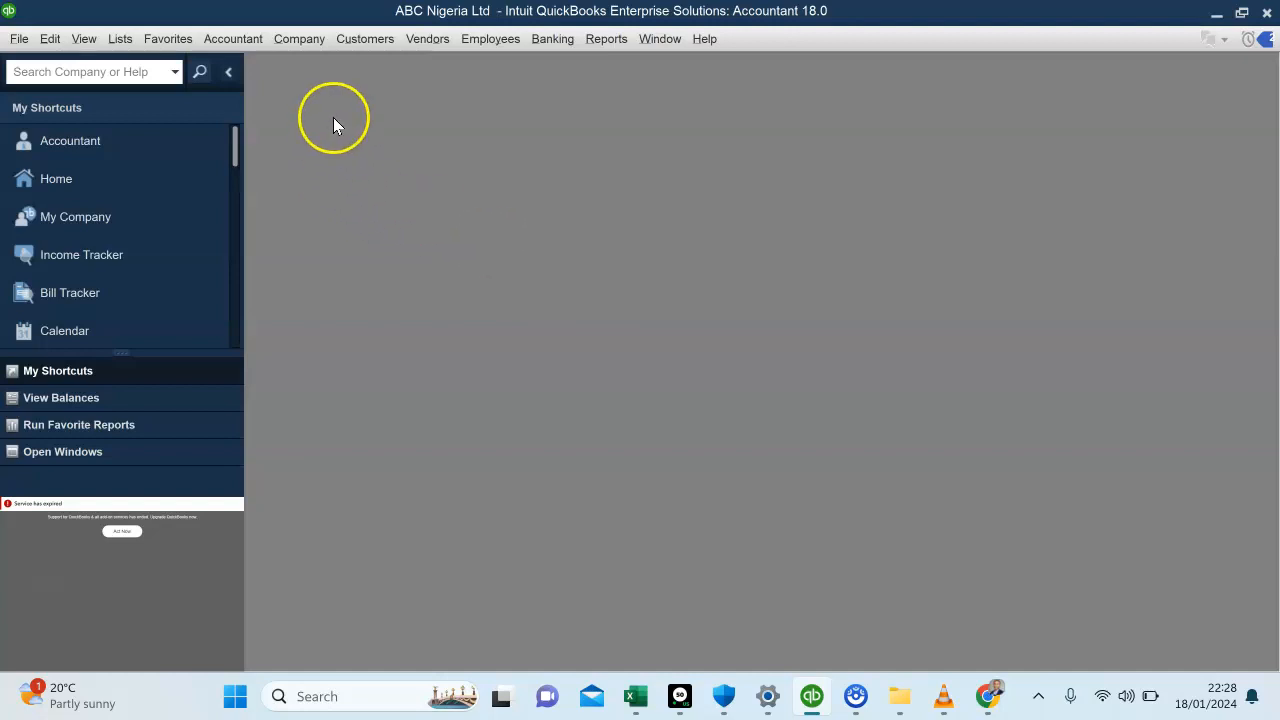
Reopen the invoice form and browse back through the saved invoices to review invoice 1 with its VAT and balance due
left_click(372, 41)
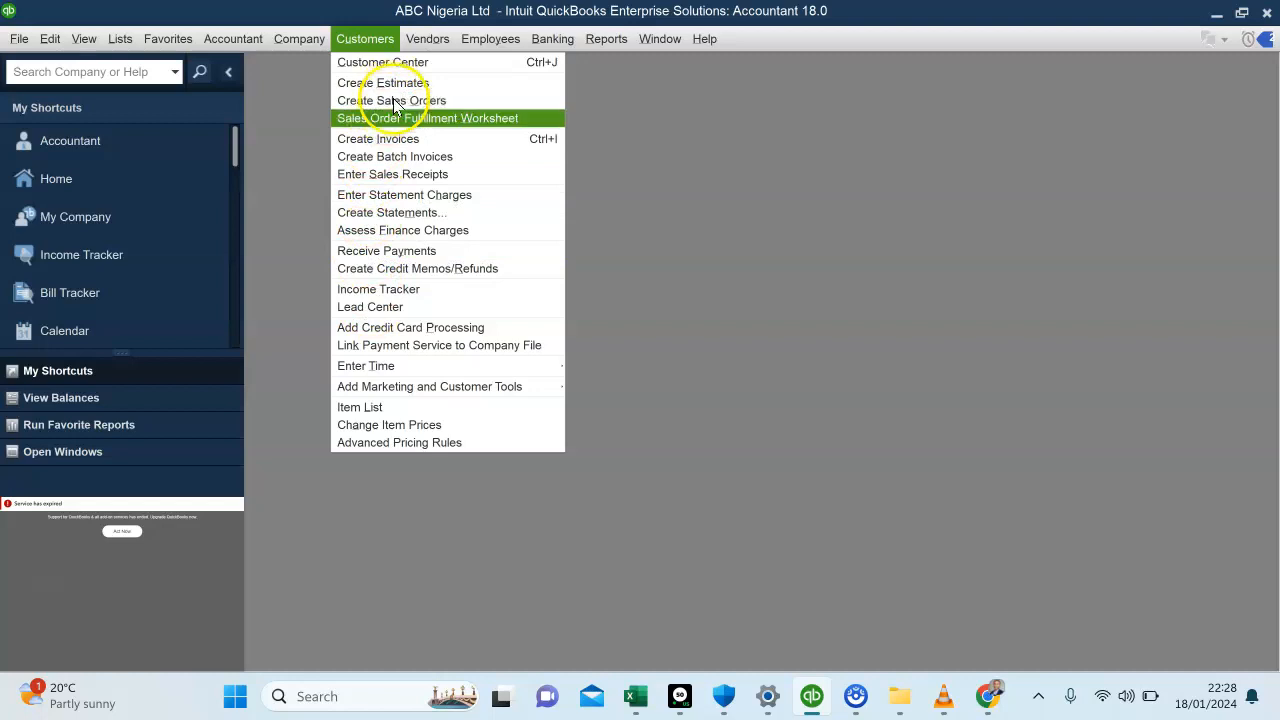
left_click(405, 141)
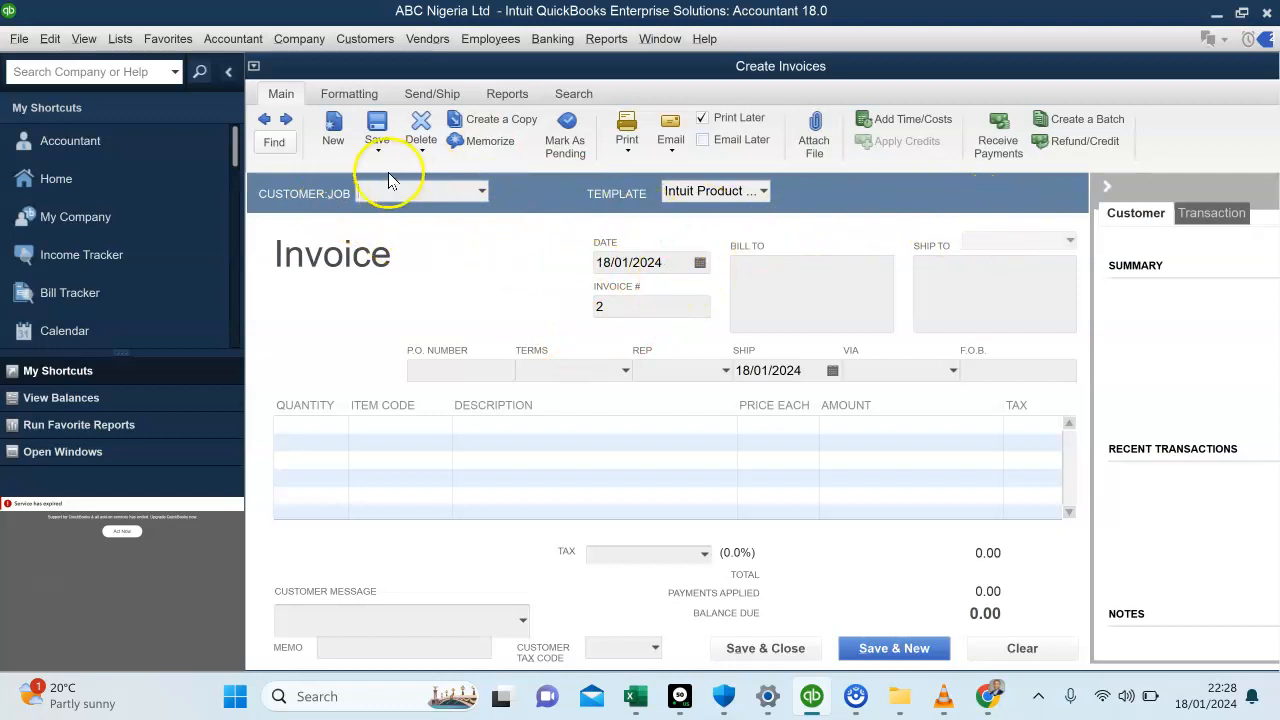
left_click(264, 121)
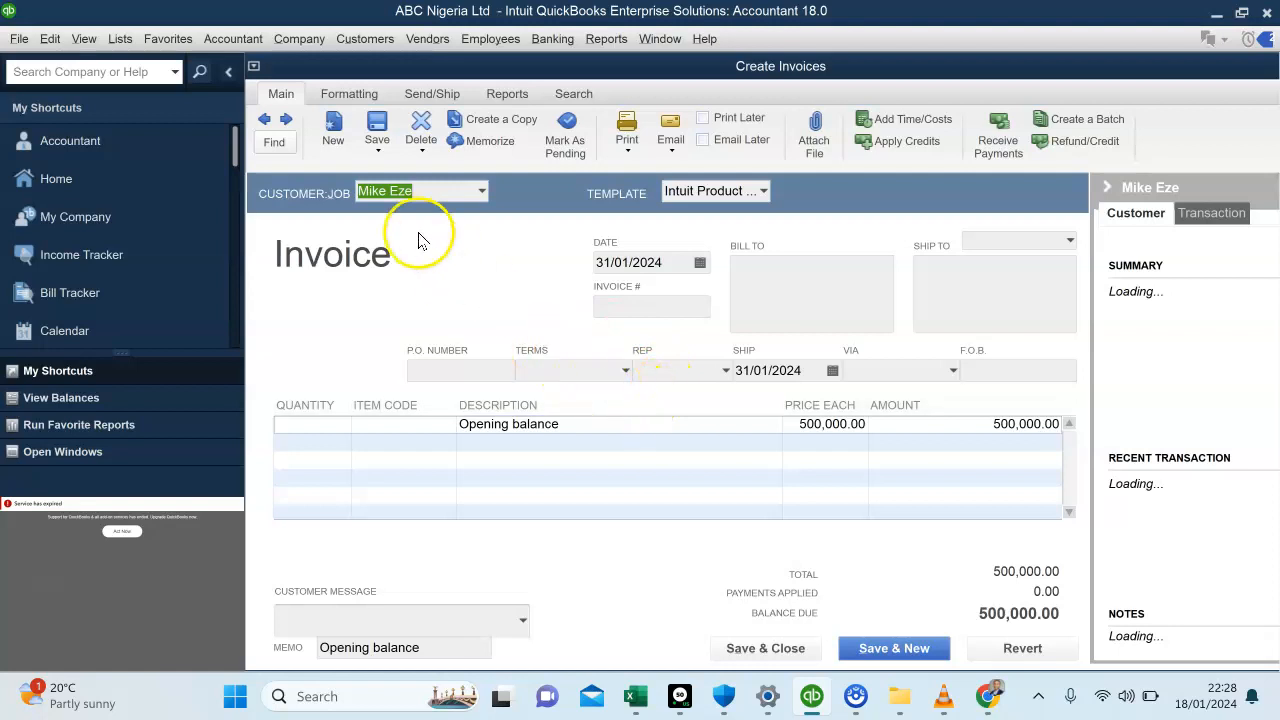
left_click(287, 121)
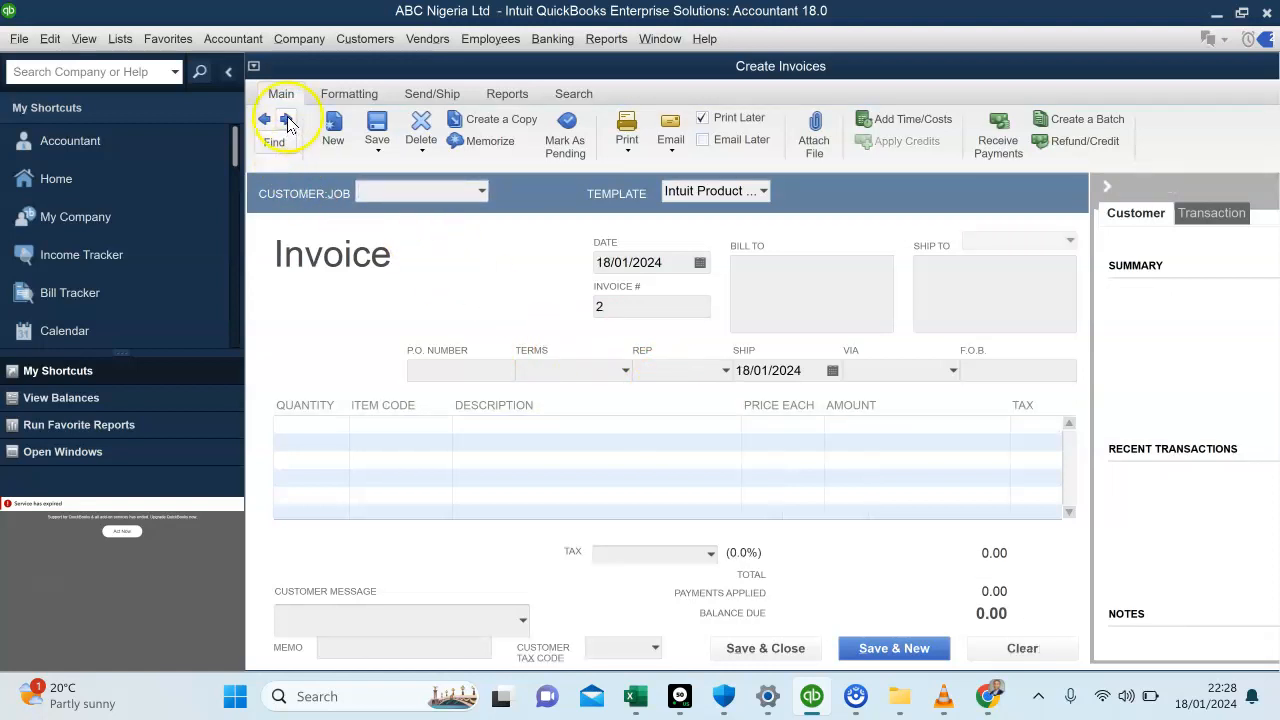
left_click(265, 120)
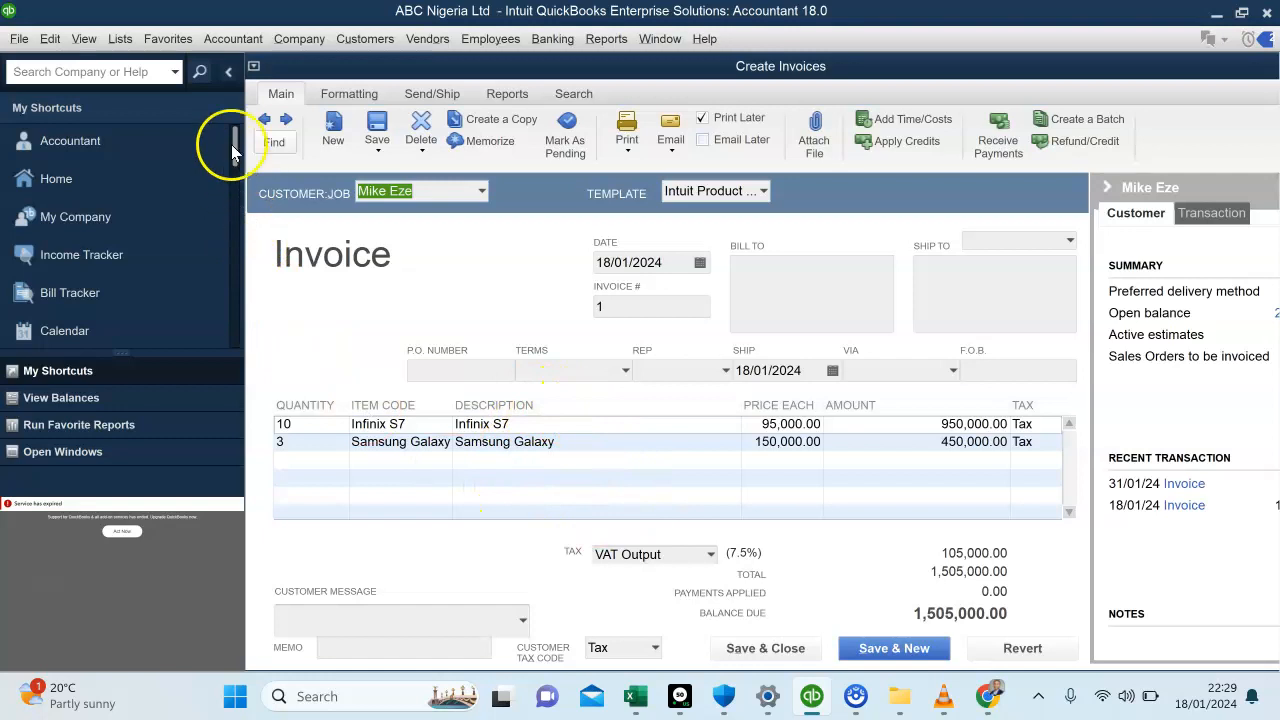
Start a new general journal entry, dismissing the automatic numbering notice, and maximize its window
left_click(229, 48)
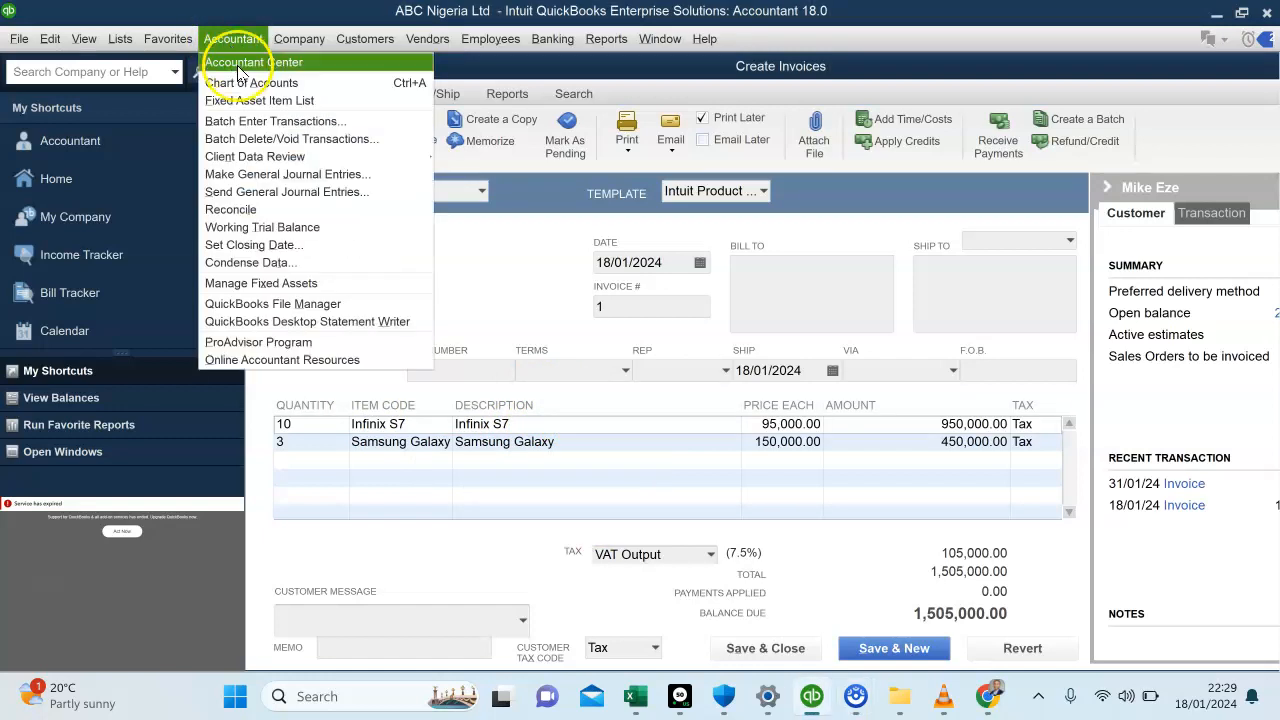
left_click(252, 175)
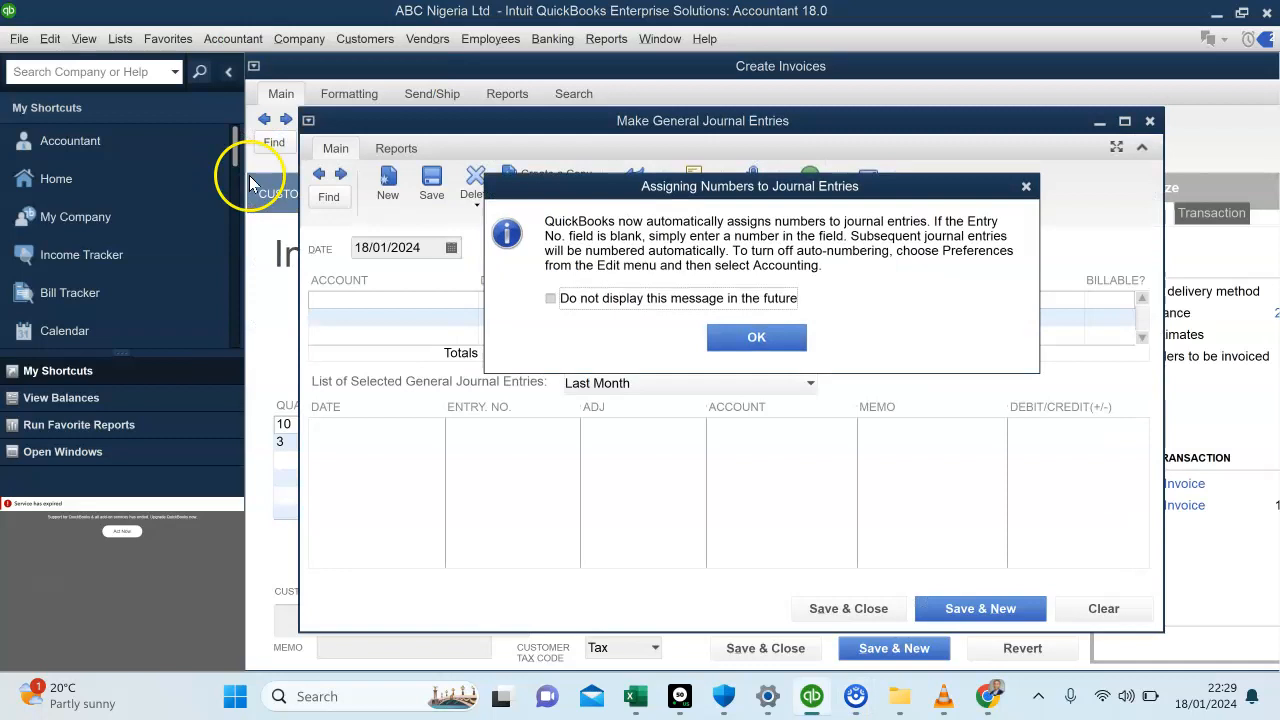
left_click(752, 337)
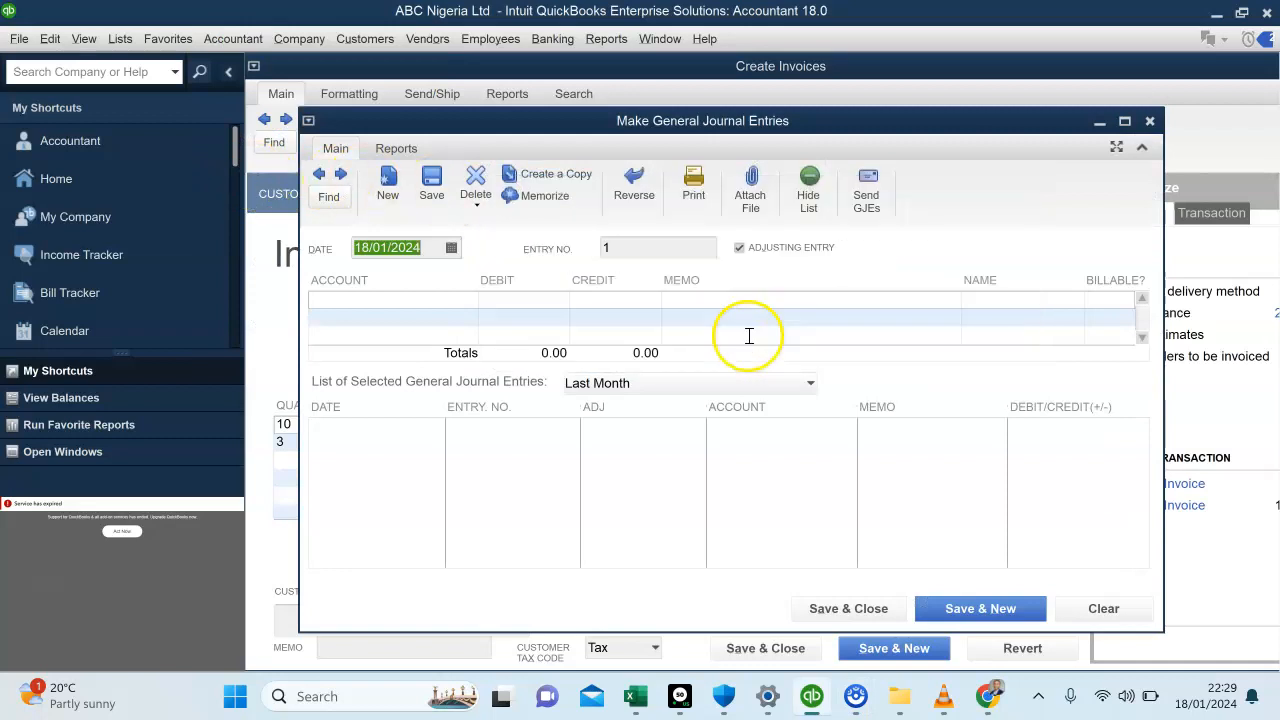
left_click(403, 299)
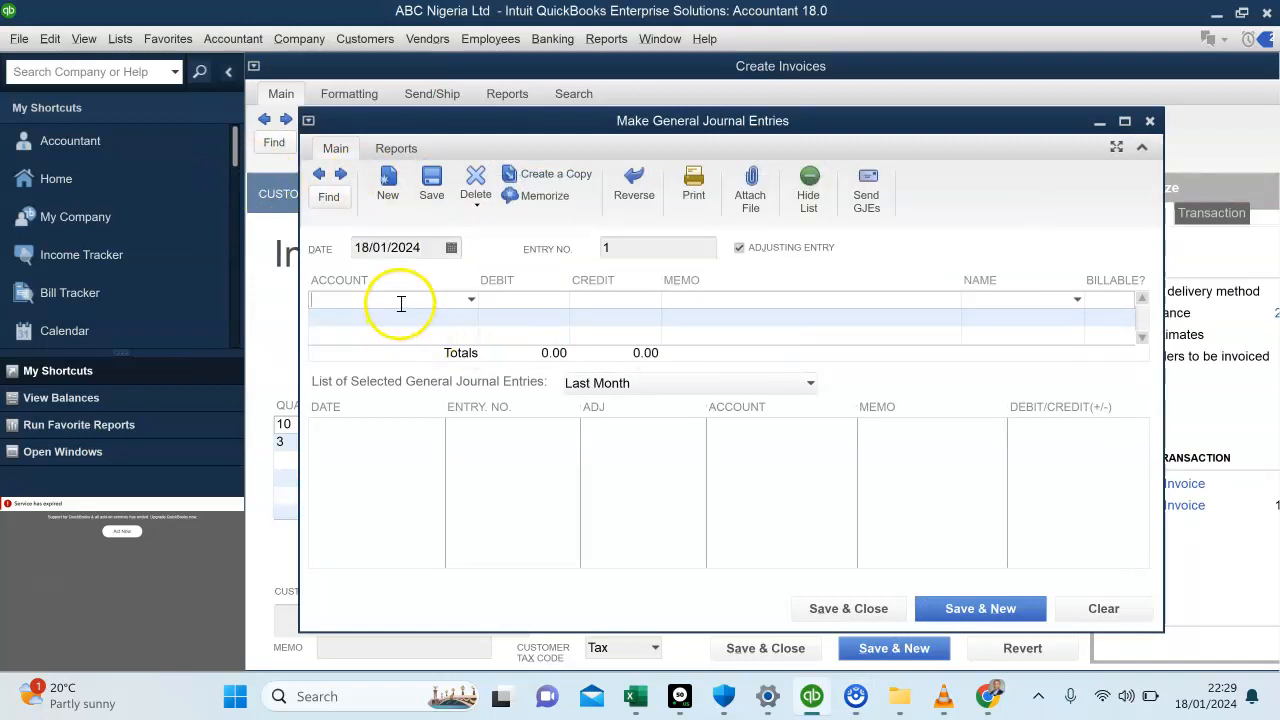
left_click(1125, 122)
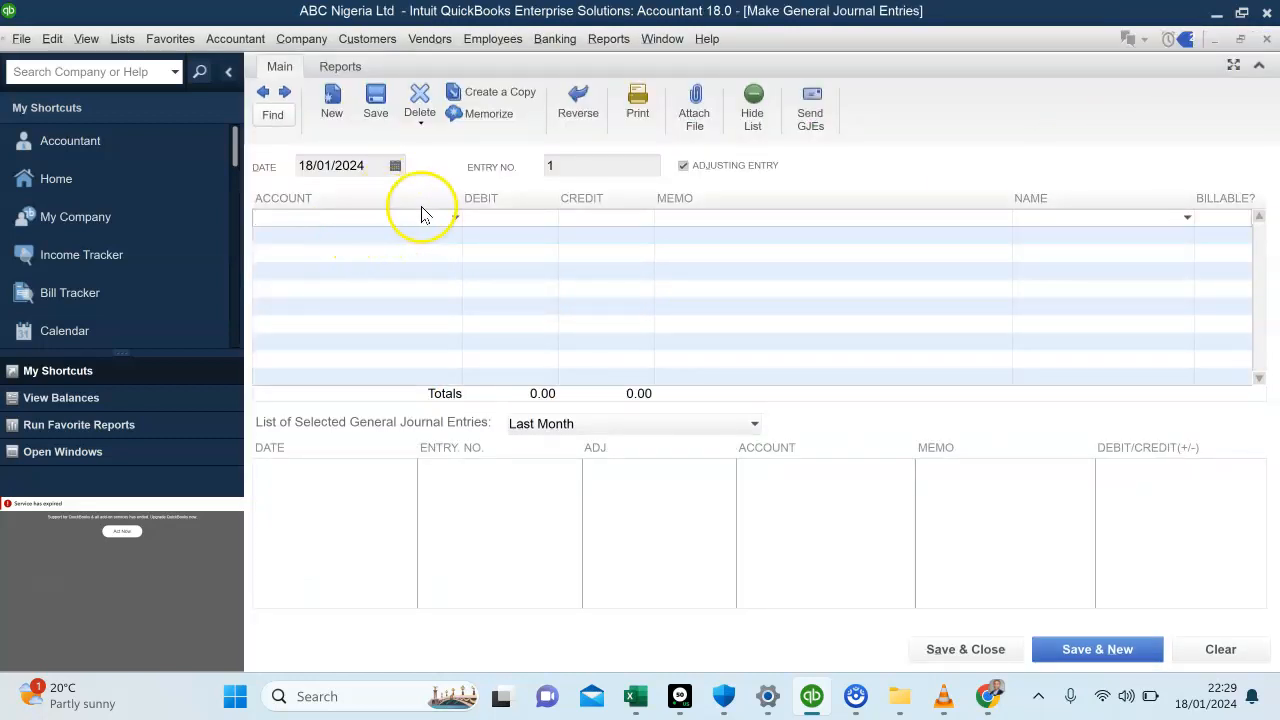
Create a new expense account named Discount Allowed and use it as the first account line of the journal entry
left_click(455, 220)
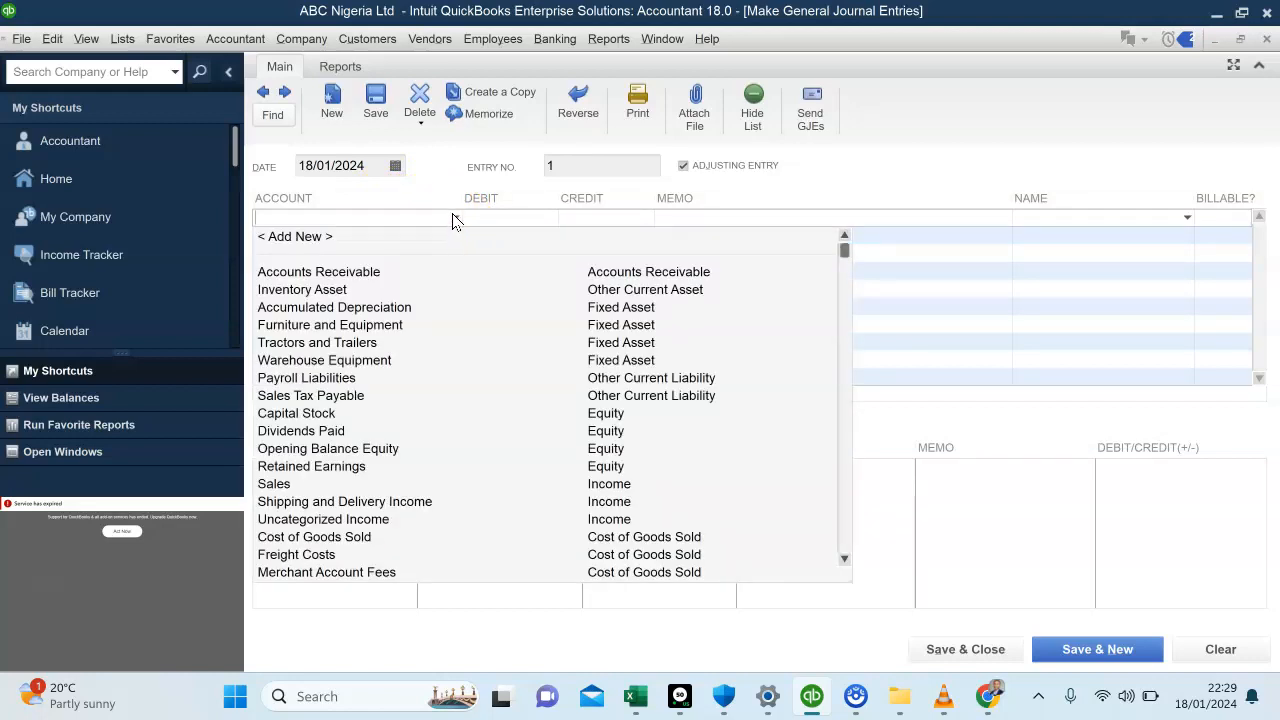
left_click(455, 220)
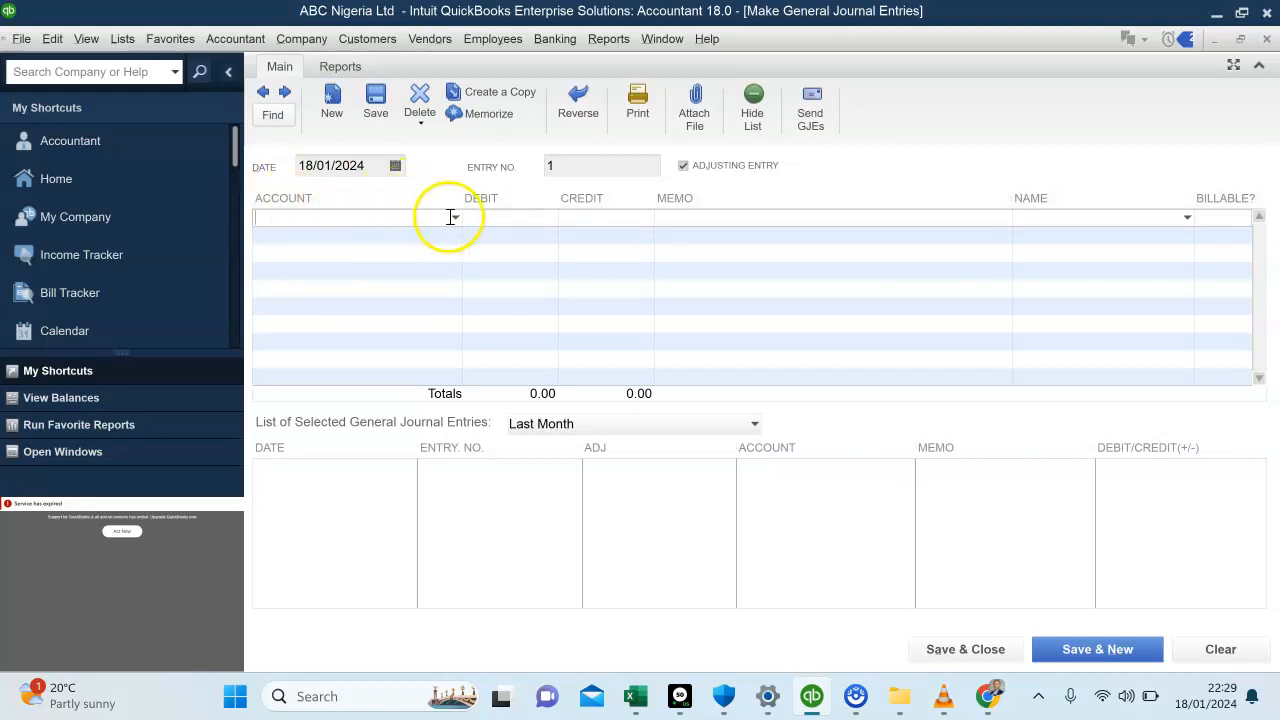
left_click(455, 220)
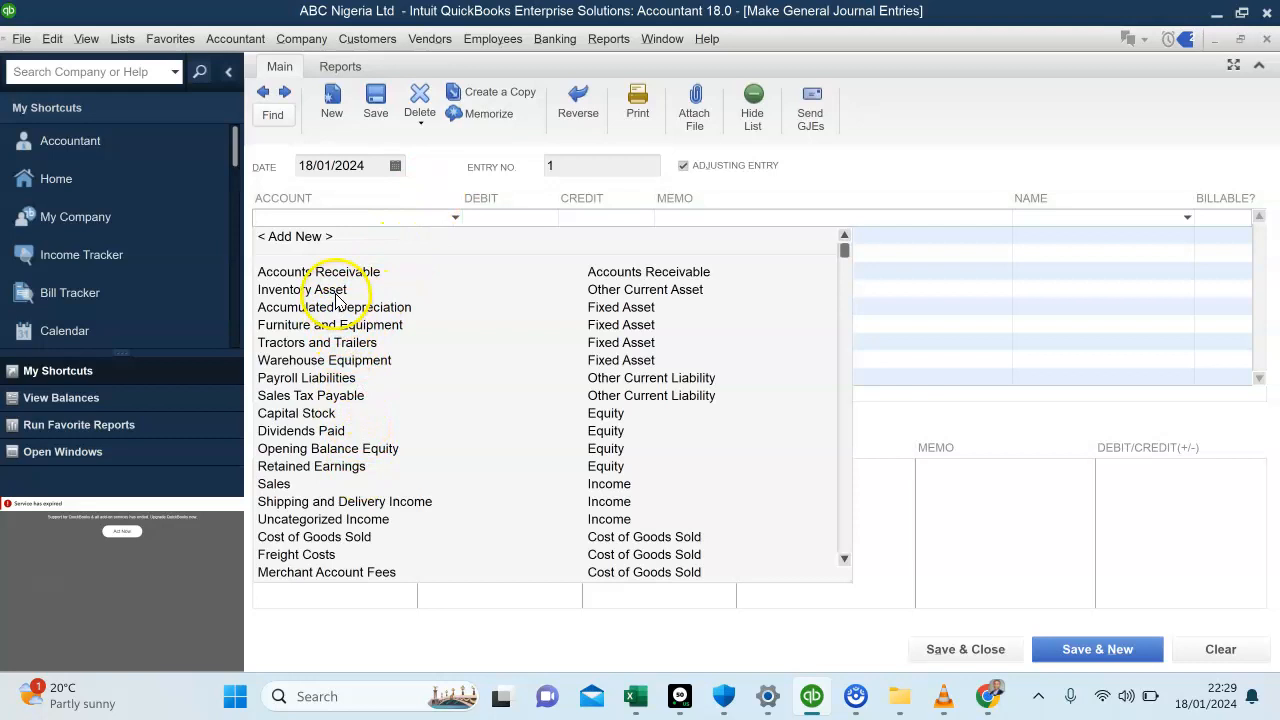
left_click(291, 240)
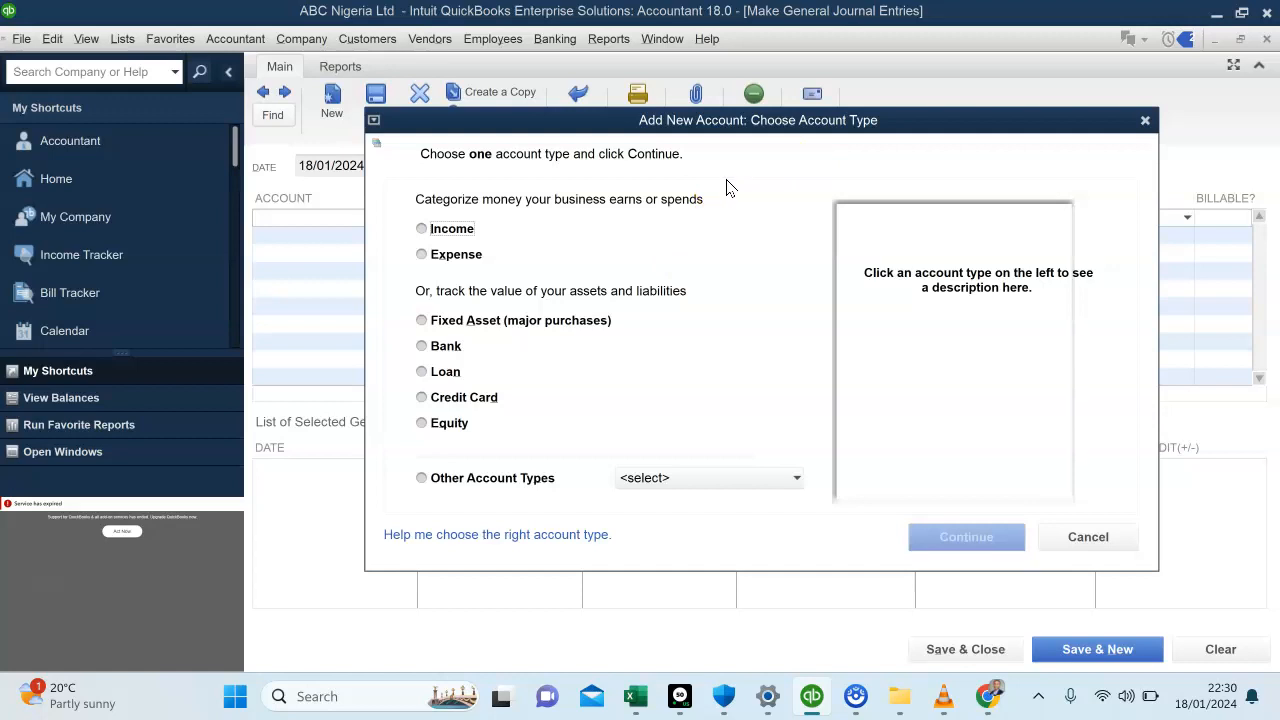
left_click(421, 255)
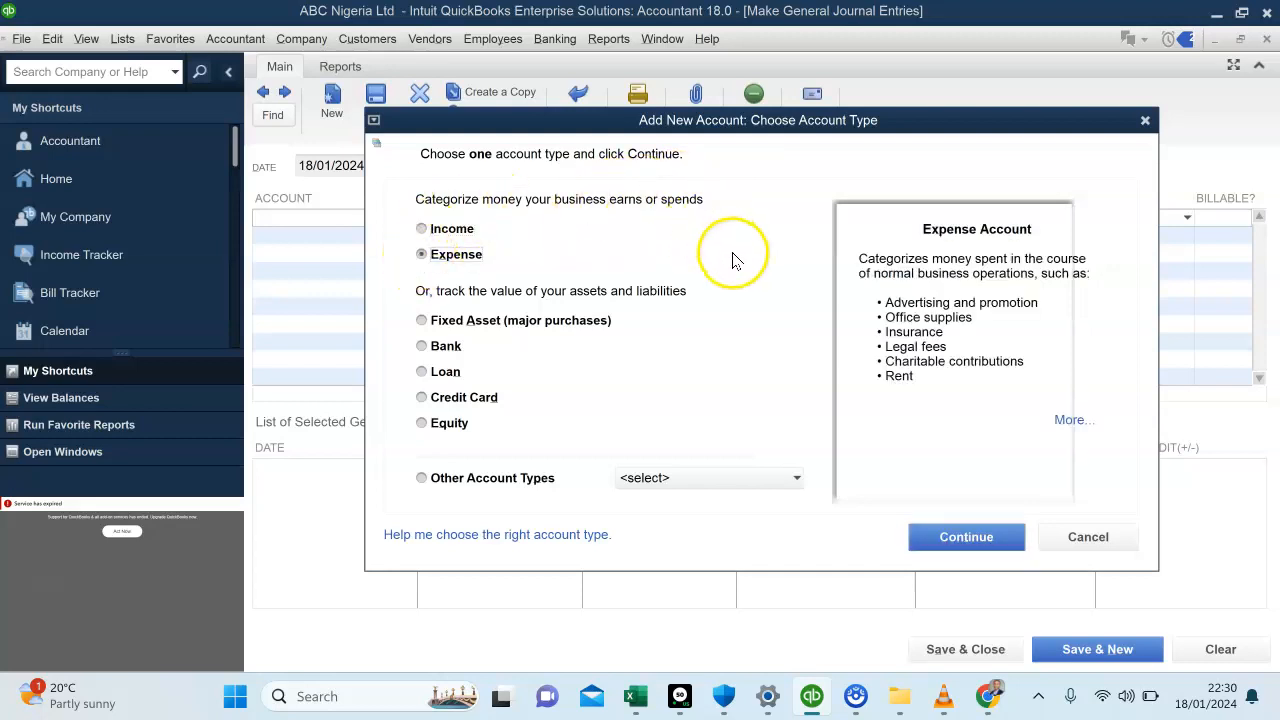
left_click(970, 537)
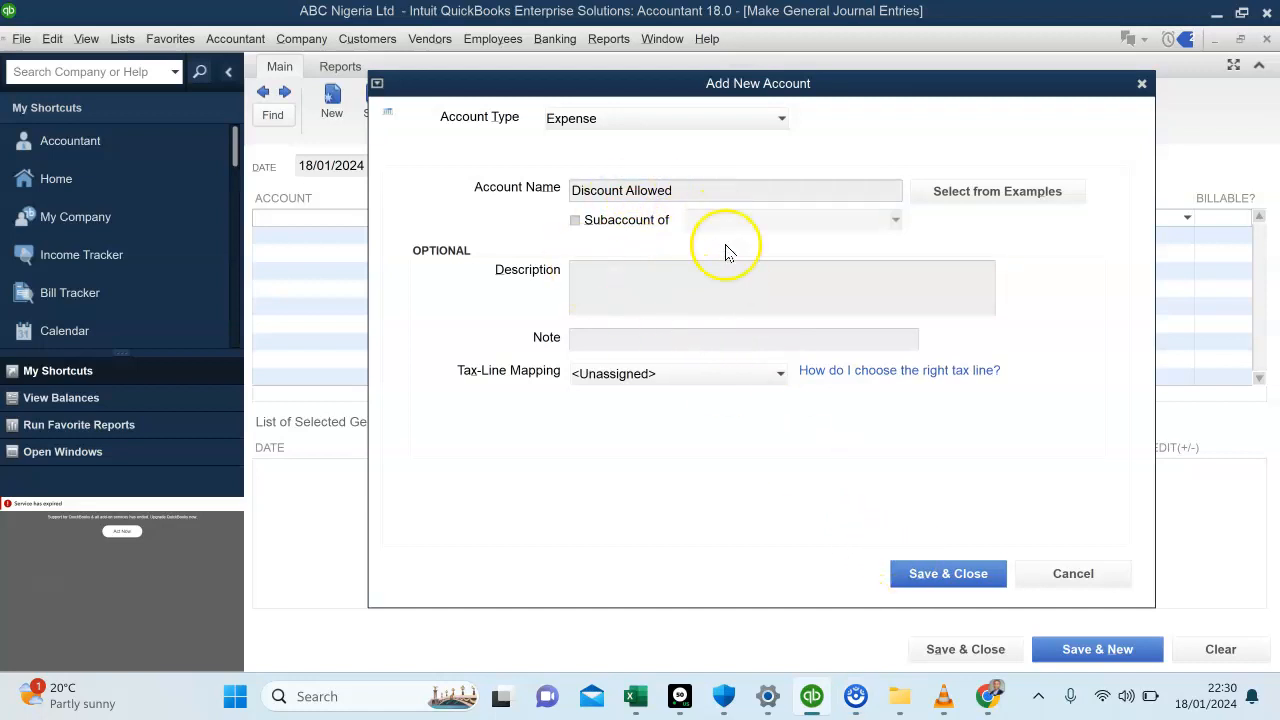
left_click(910, 573)
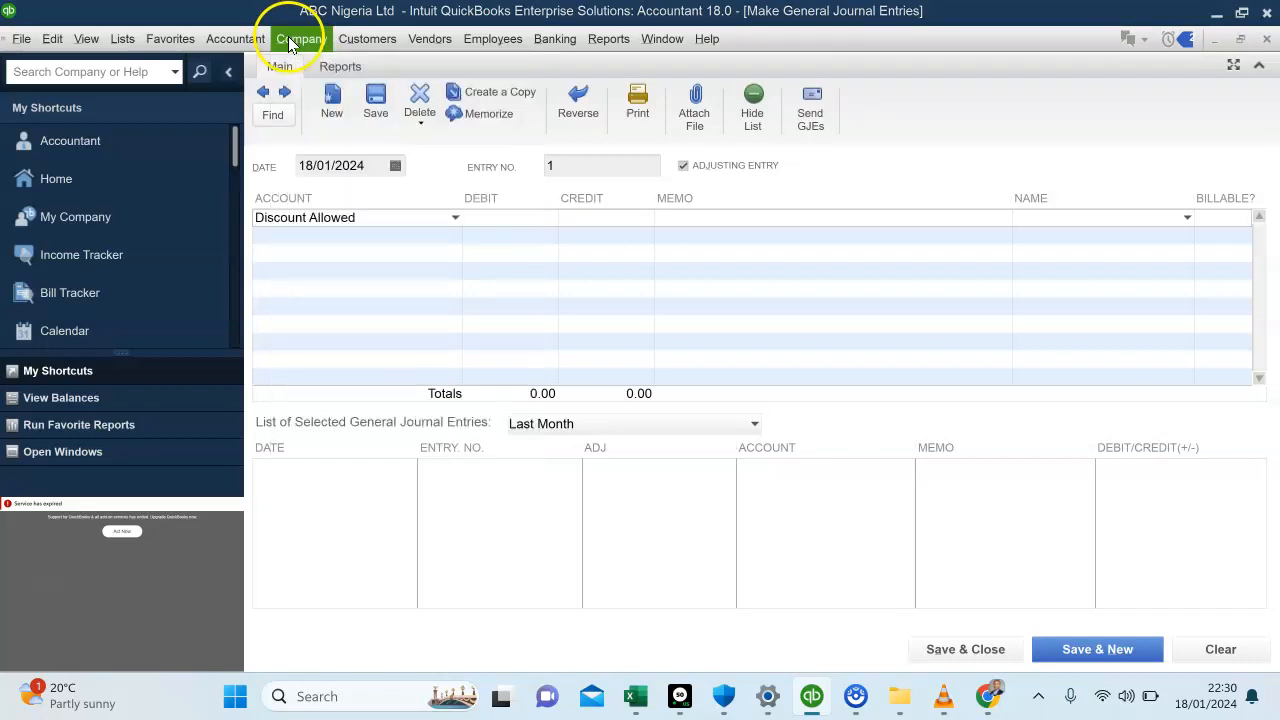
Switch back to invoice 1 to examine its line amounts, VAT and total
left_click(347, 39)
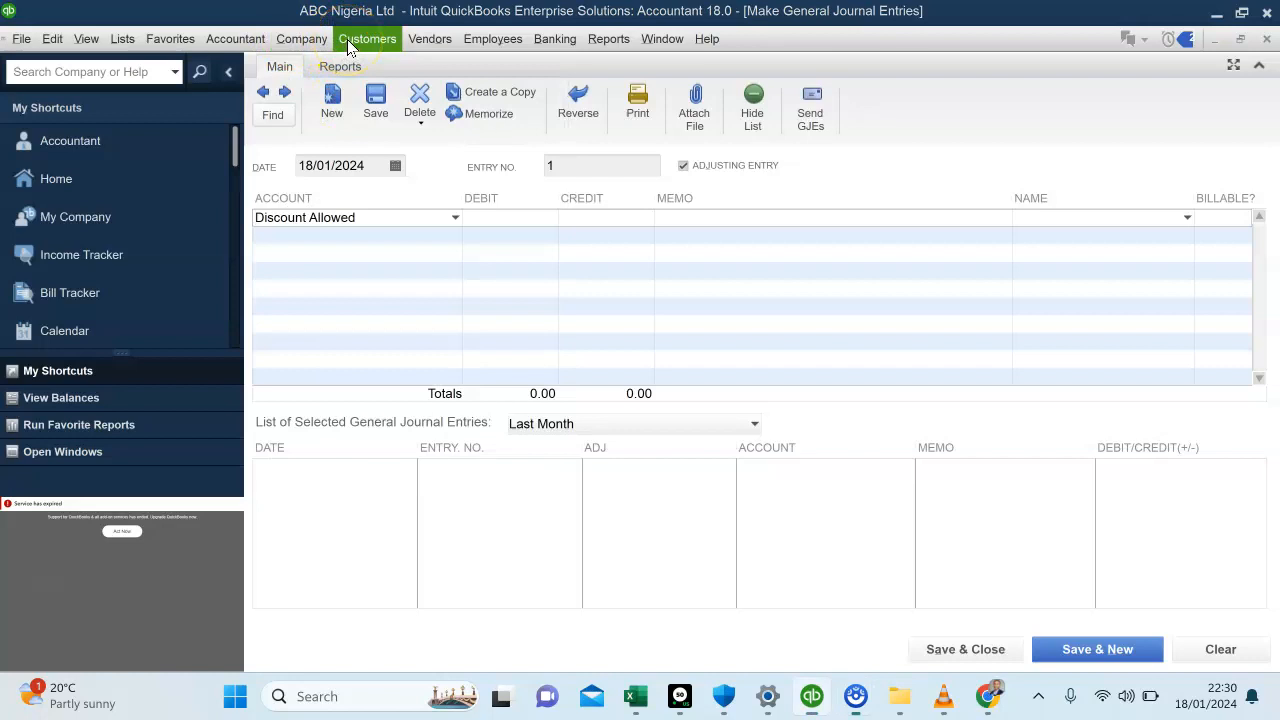
left_click(347, 39)
left_click(370, 44)
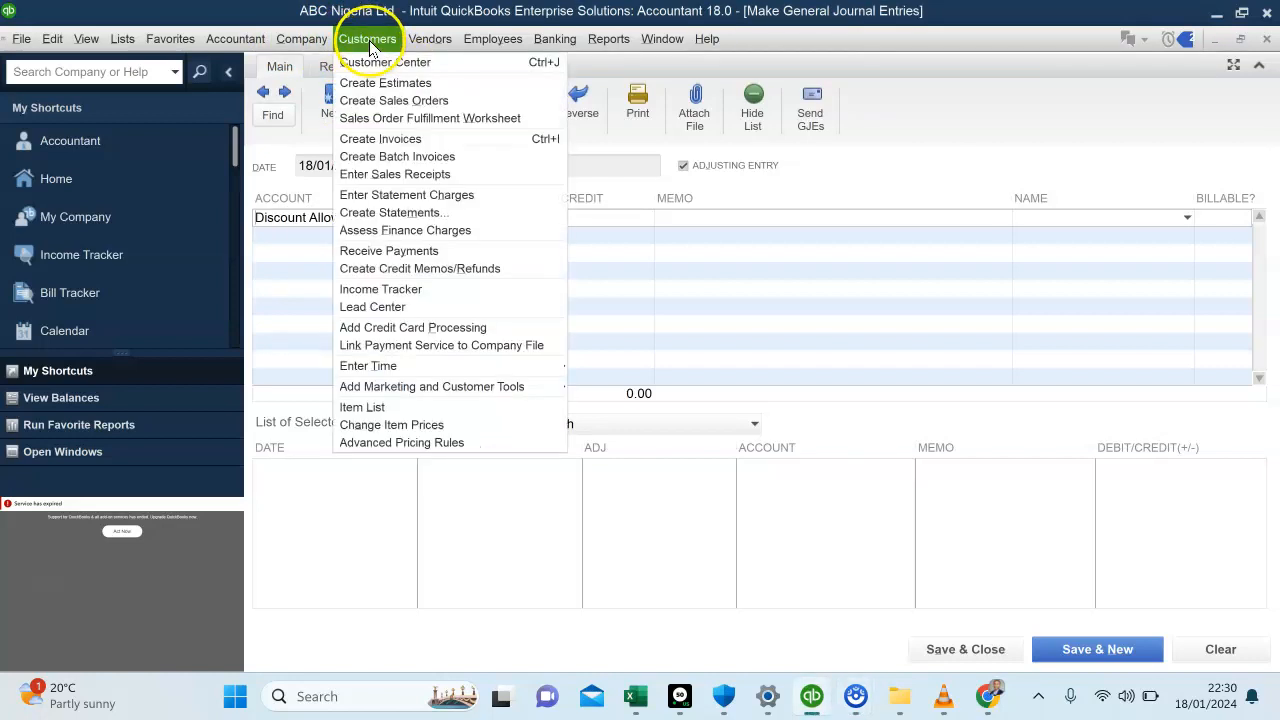
left_click(358, 139)
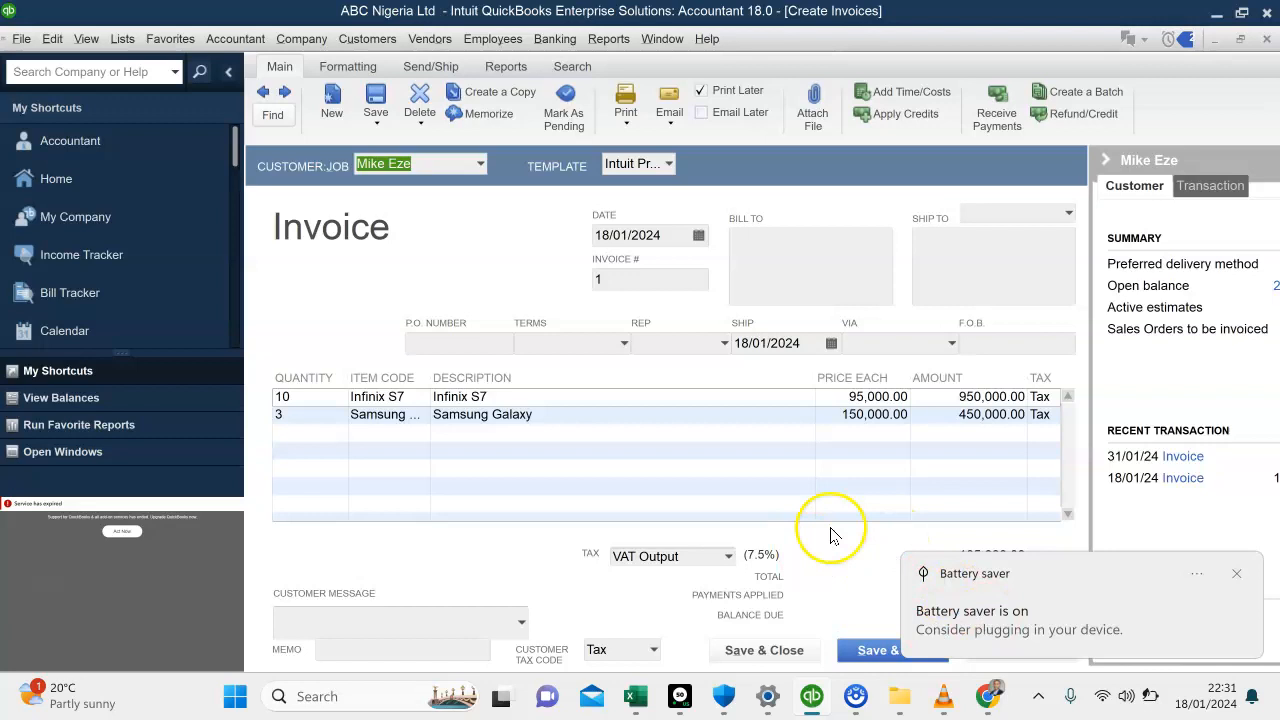
left_click(752, 645)
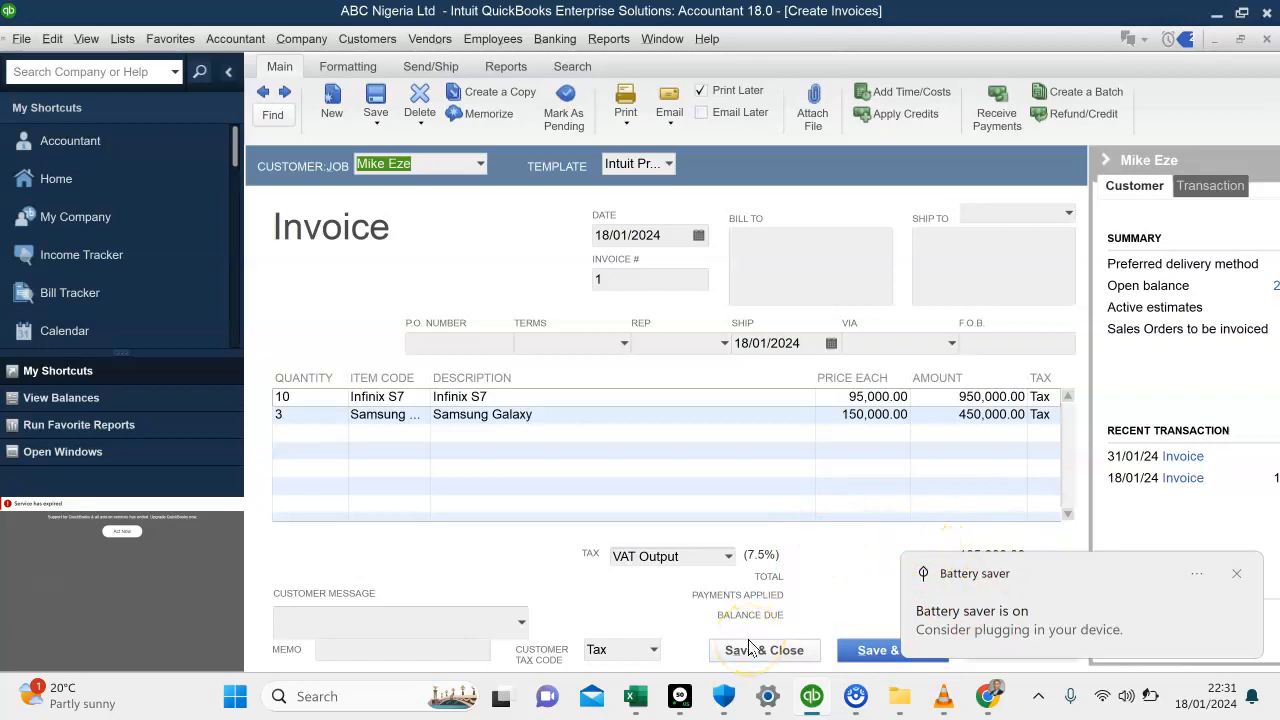
left_click(812, 700)
left_click(812, 700)
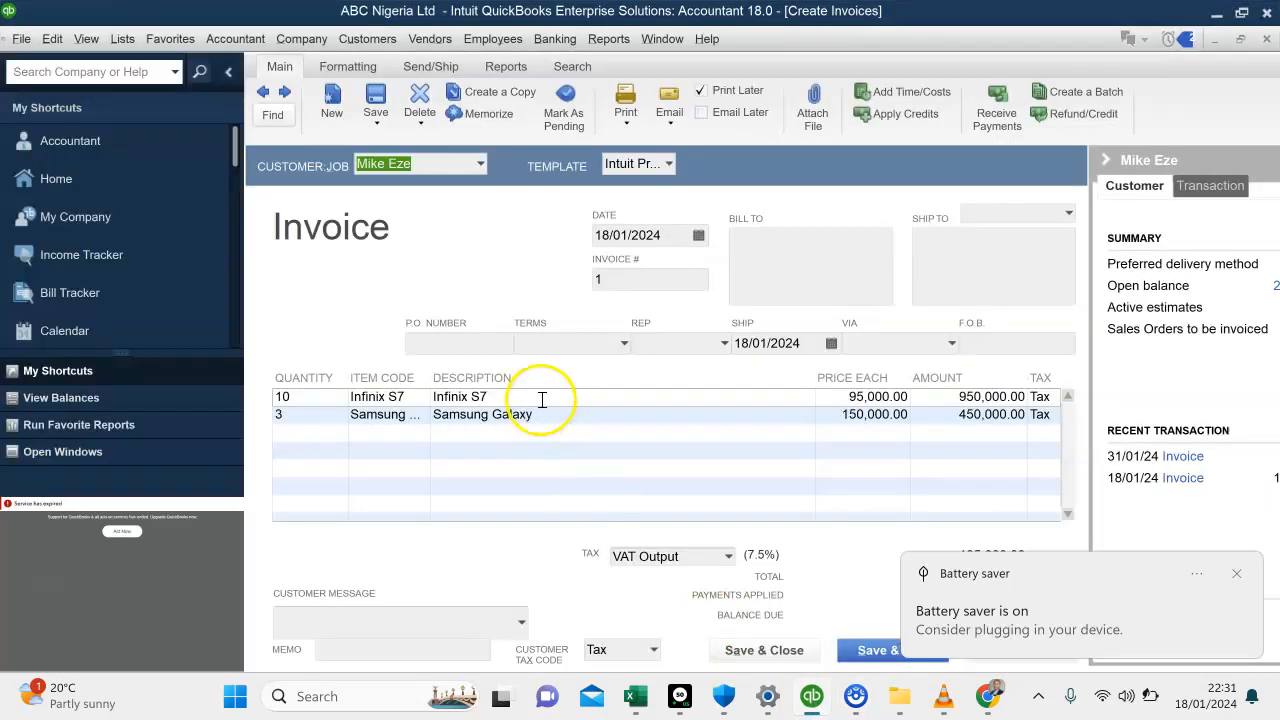
Return to the general journal entry containing the Discount Allowed line
double_click(227, 43)
left_click(227, 43)
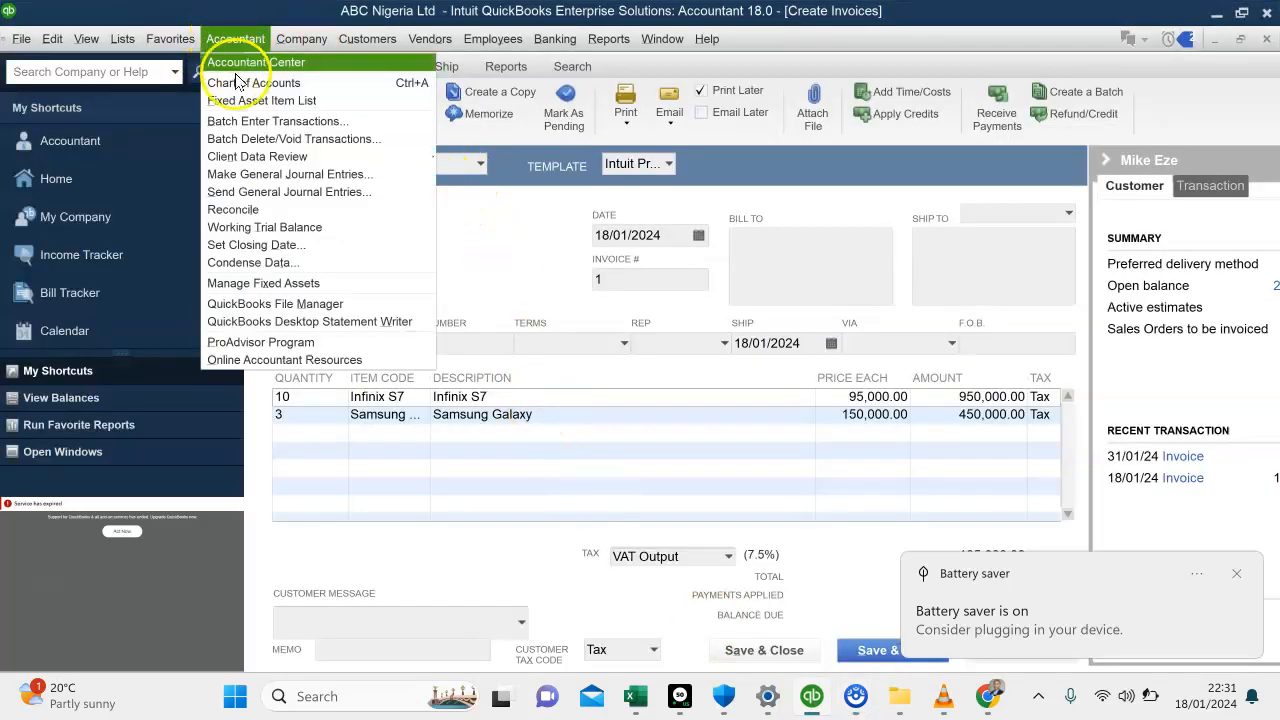
left_click(248, 174)
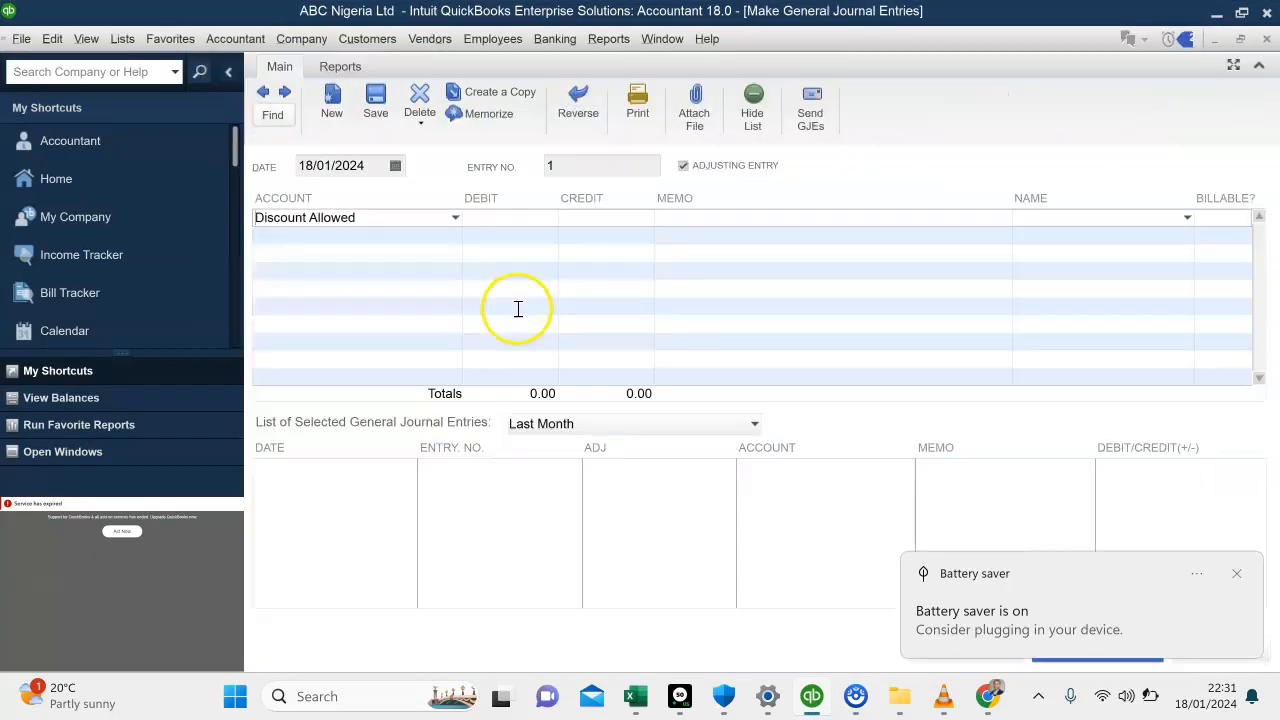
Debit Discount Allowed with 150,500 and credit the same amount to Accounts Receivable on the second line, dismissing the low-battery notice
left_click(505, 217)
type("150500")
left_click(423, 240)
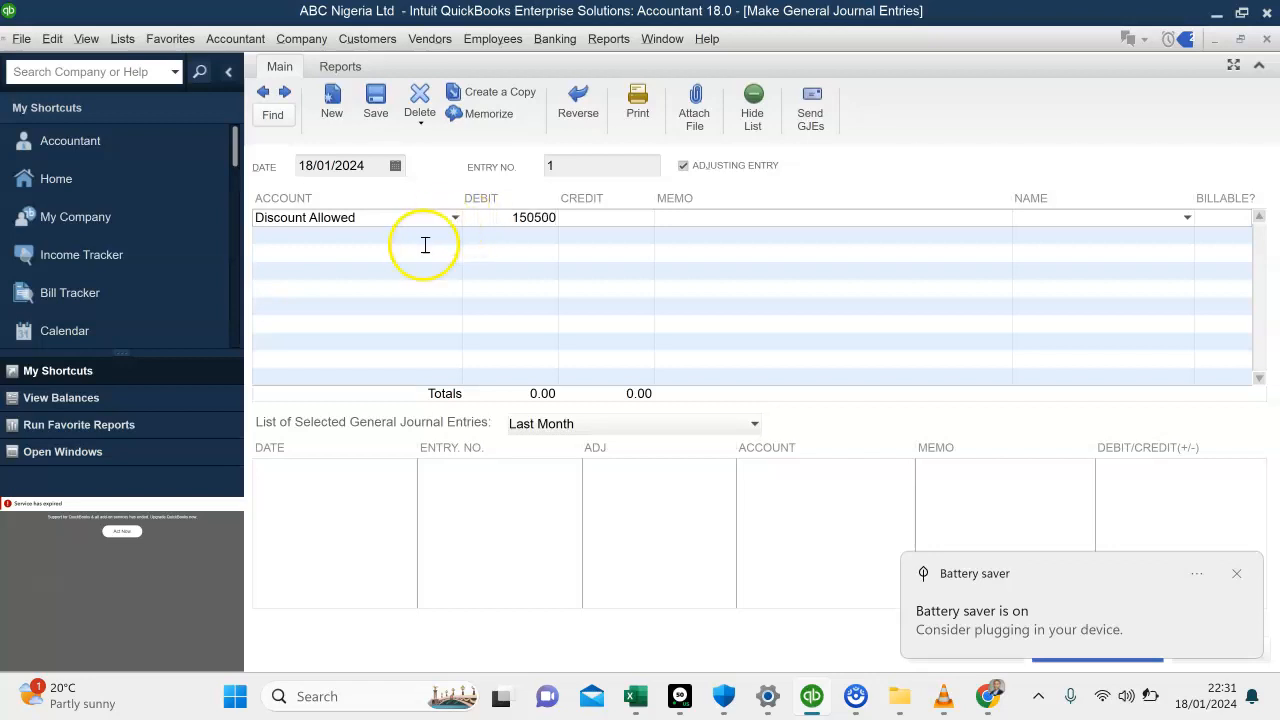
left_click(455, 237)
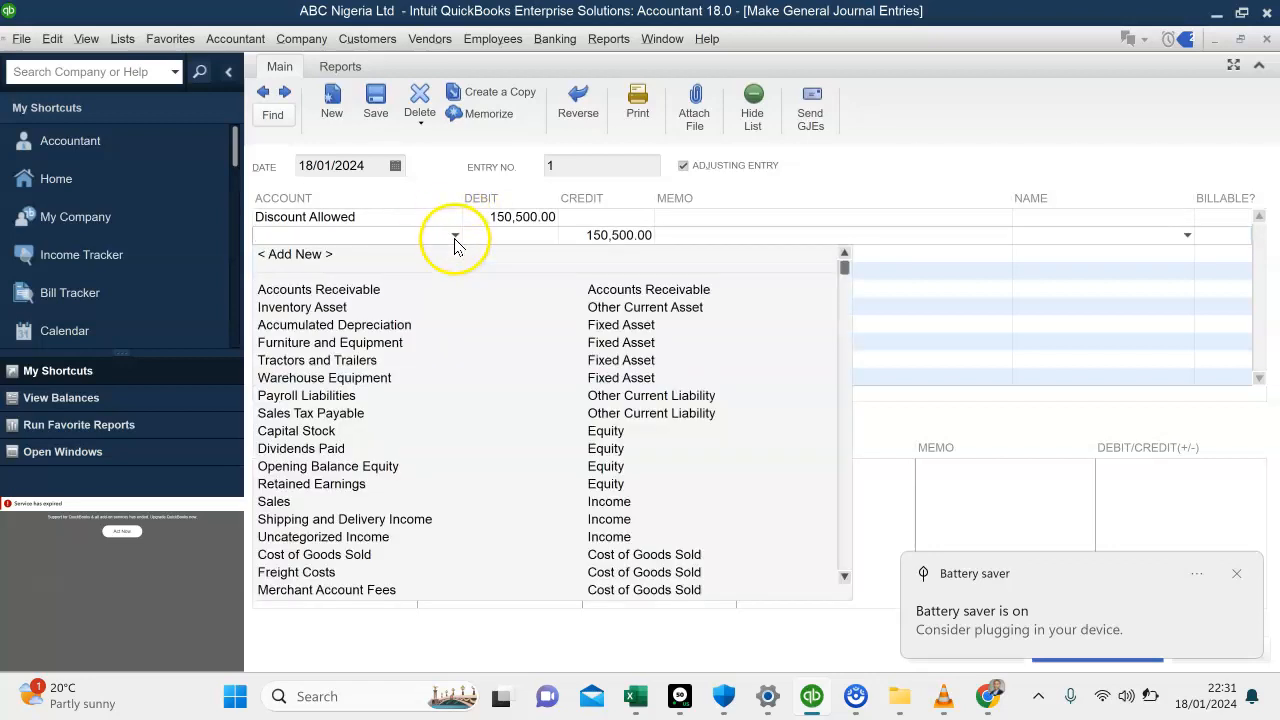
left_click(372, 289)
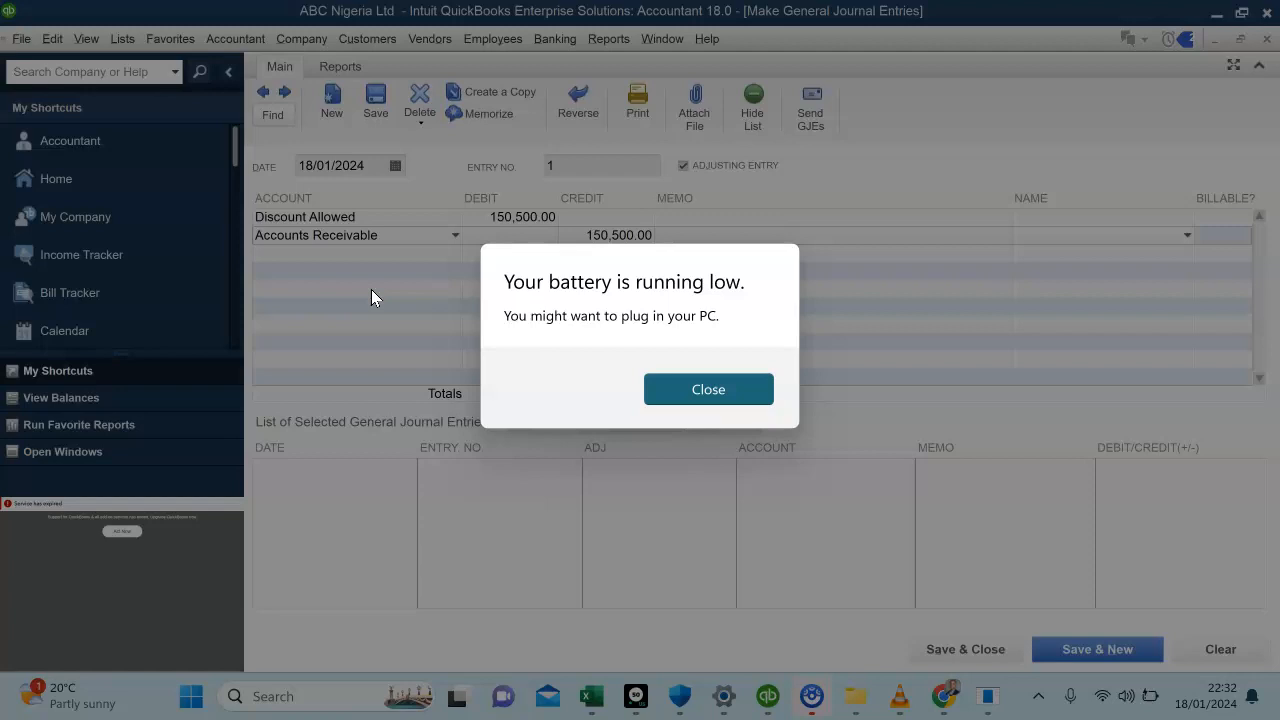
left_click(723, 398)
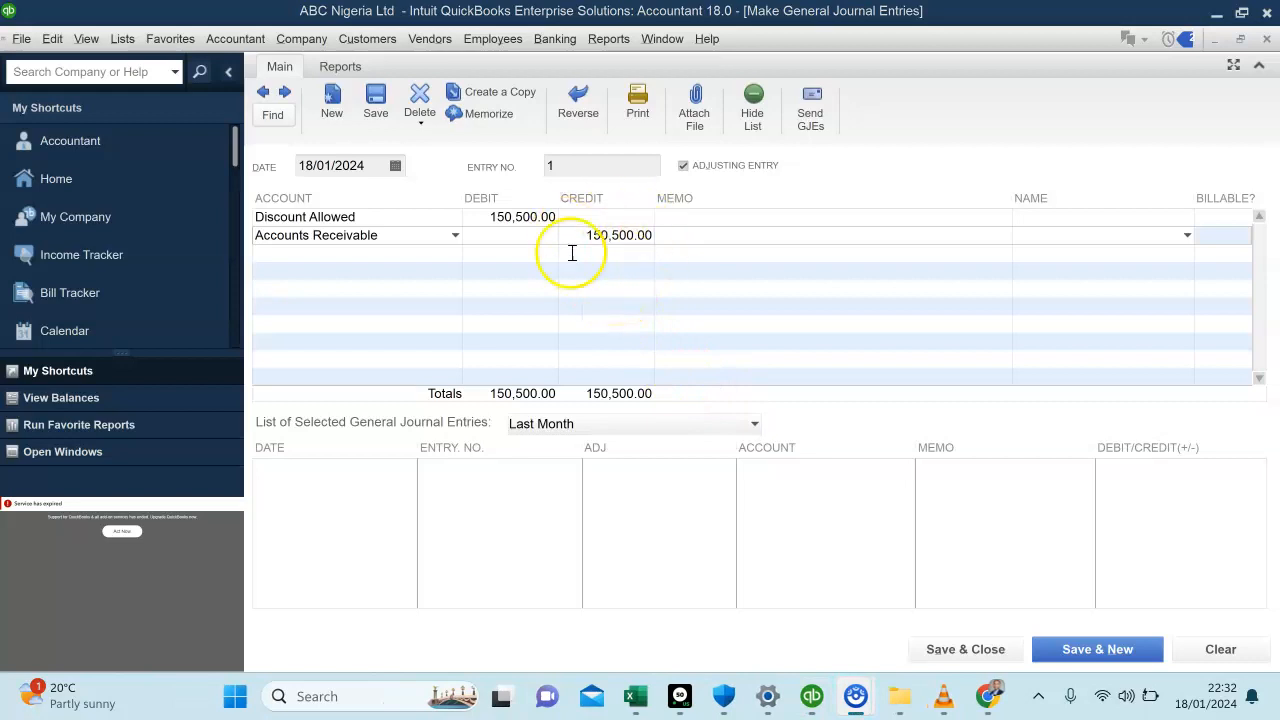
Assign the second listed customer as the name on the Accounts Receivable line, and save and close the journal entry
left_click(688, 218)
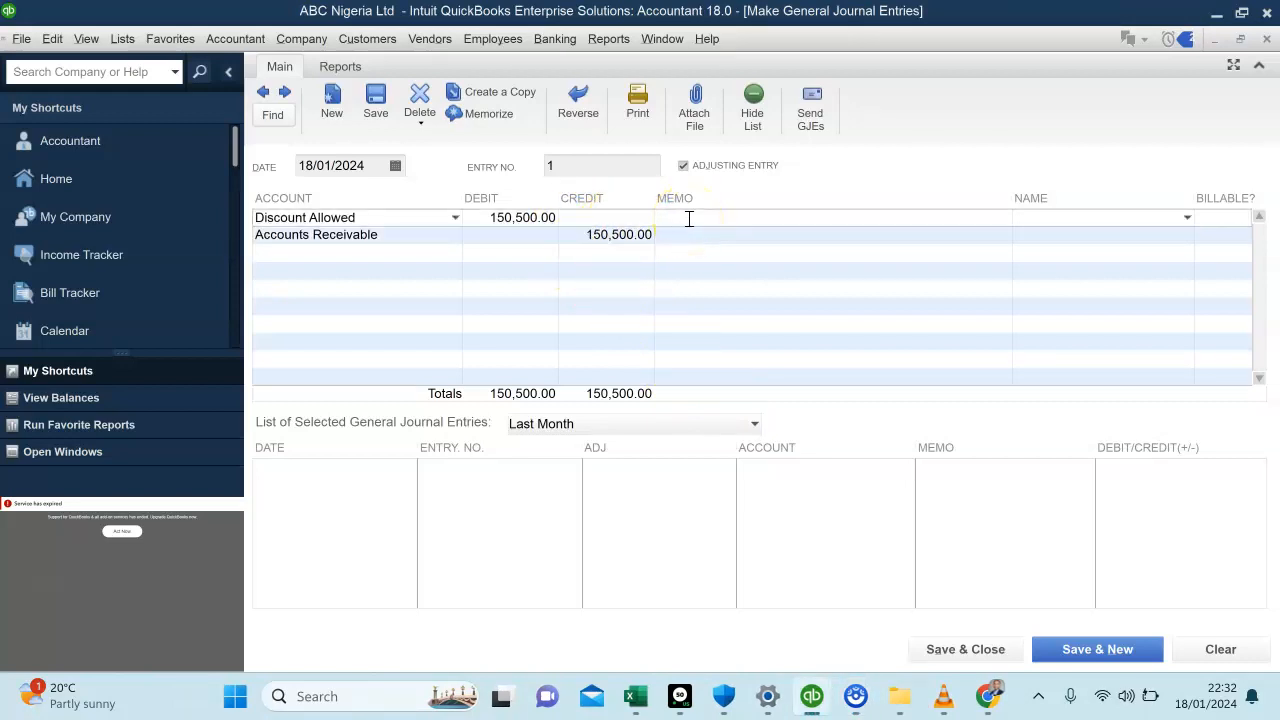
left_click(843, 236)
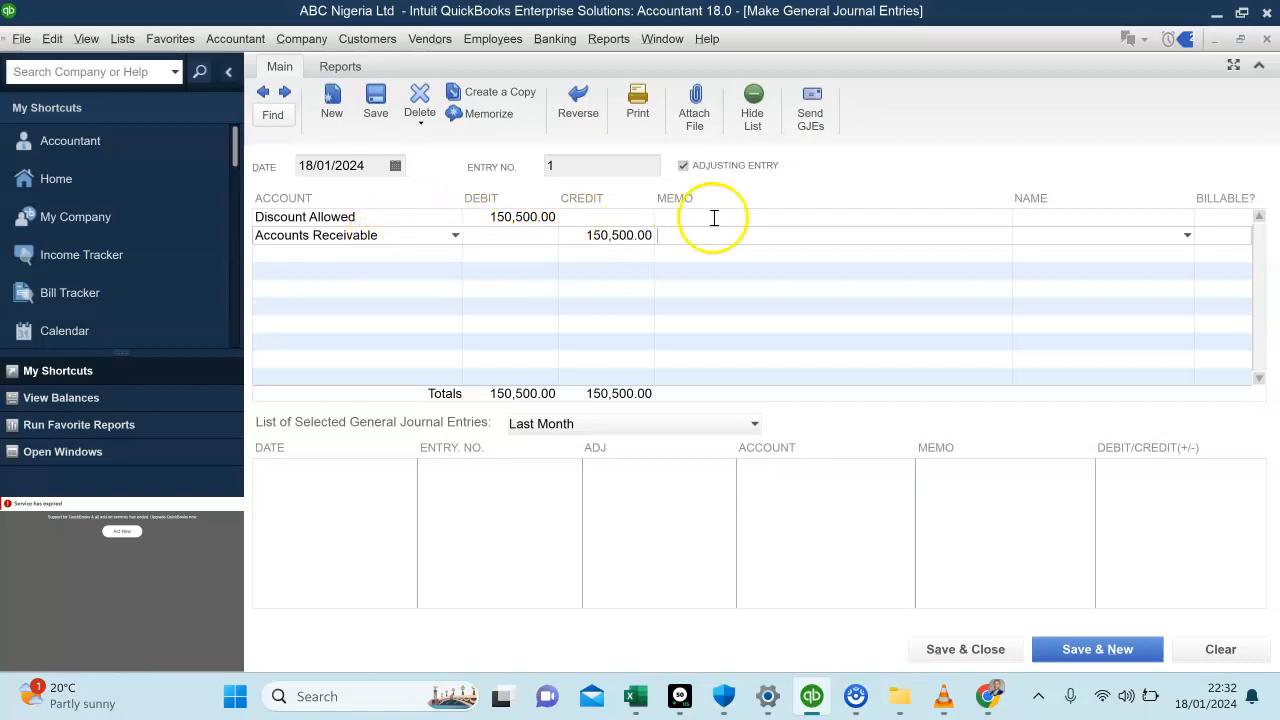
left_click(1186, 240)
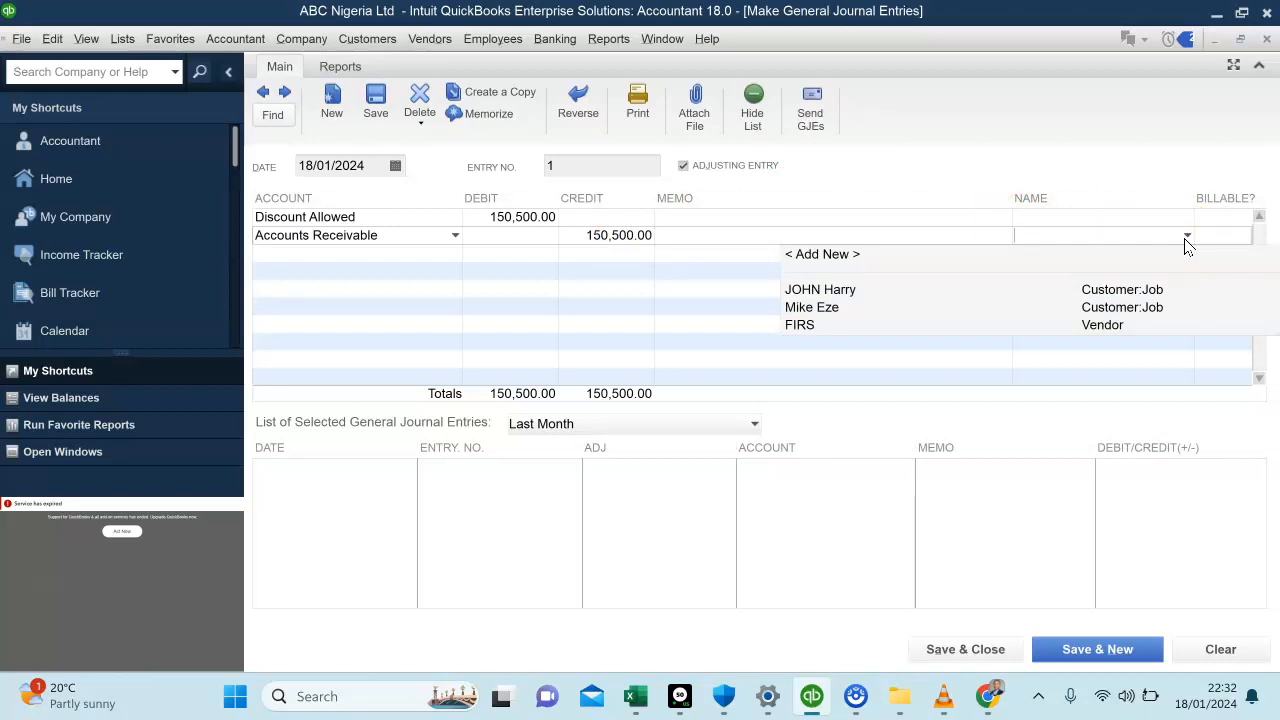
left_click(815, 308)
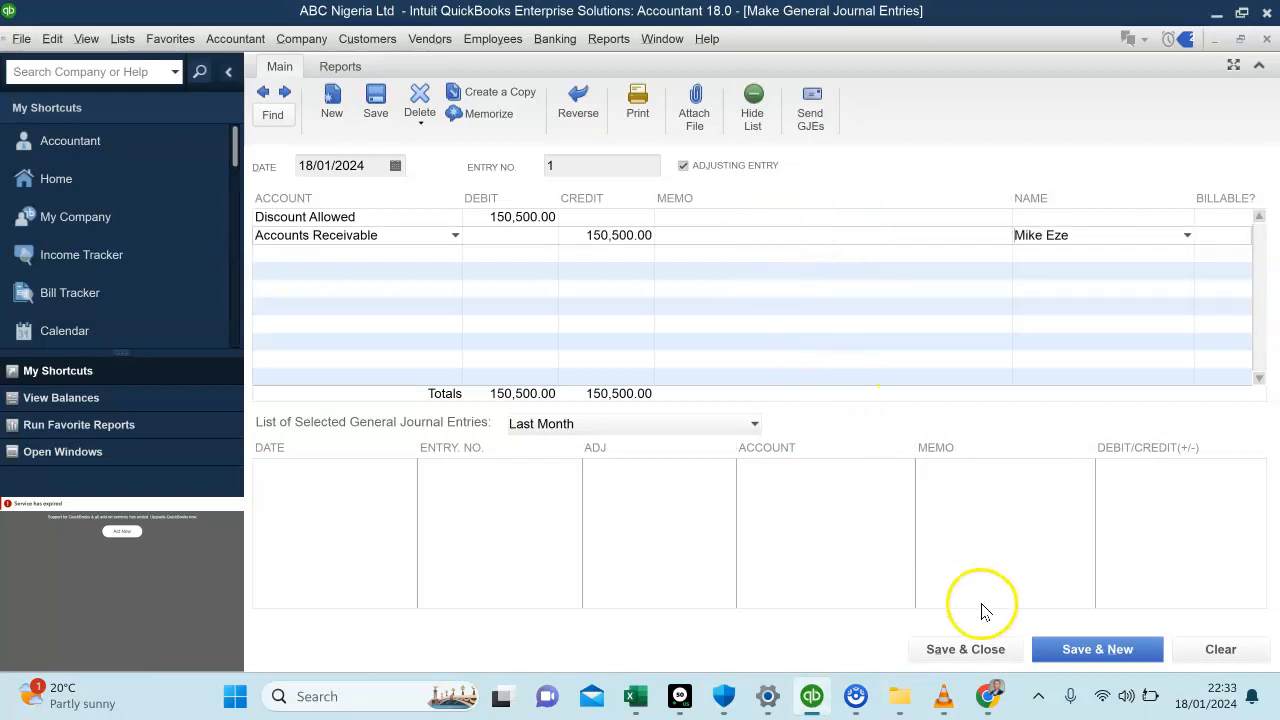
left_click(975, 650)
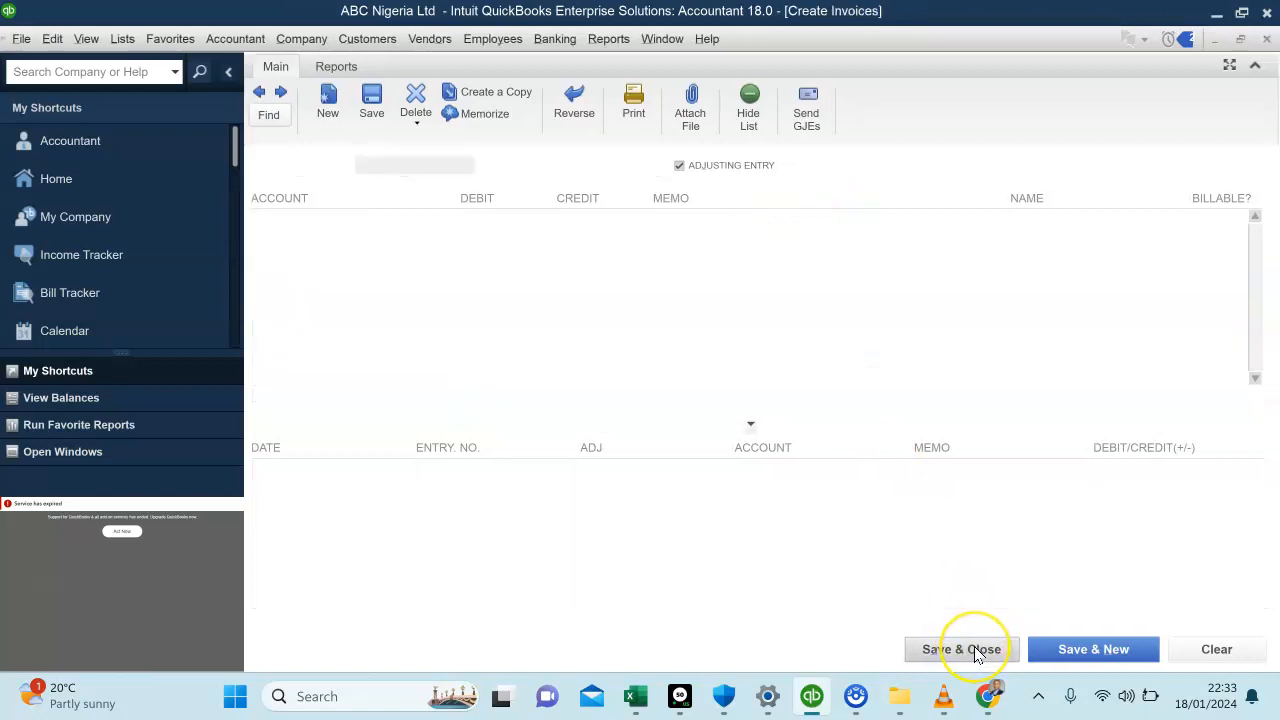